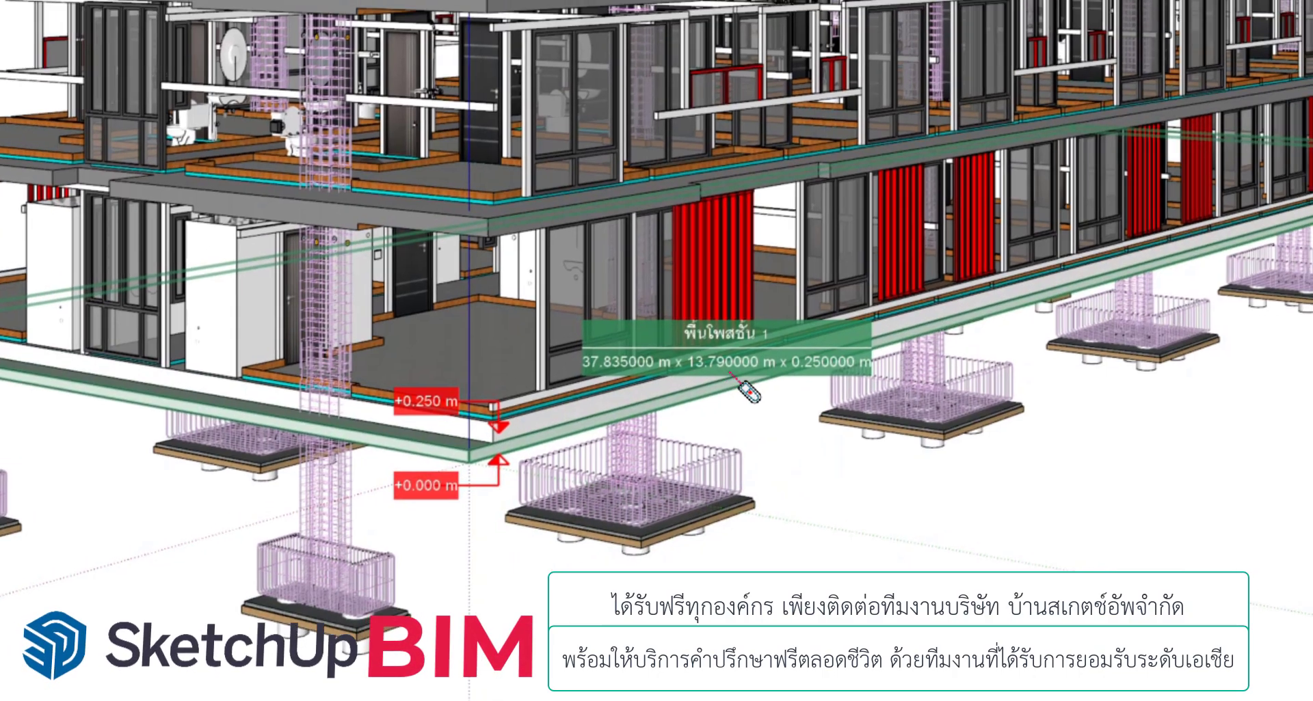
Orbit and zoom from the slab and footings view into the bathrooms with their sinks and doors
middle_click_drag(761, 385, 674, 428)
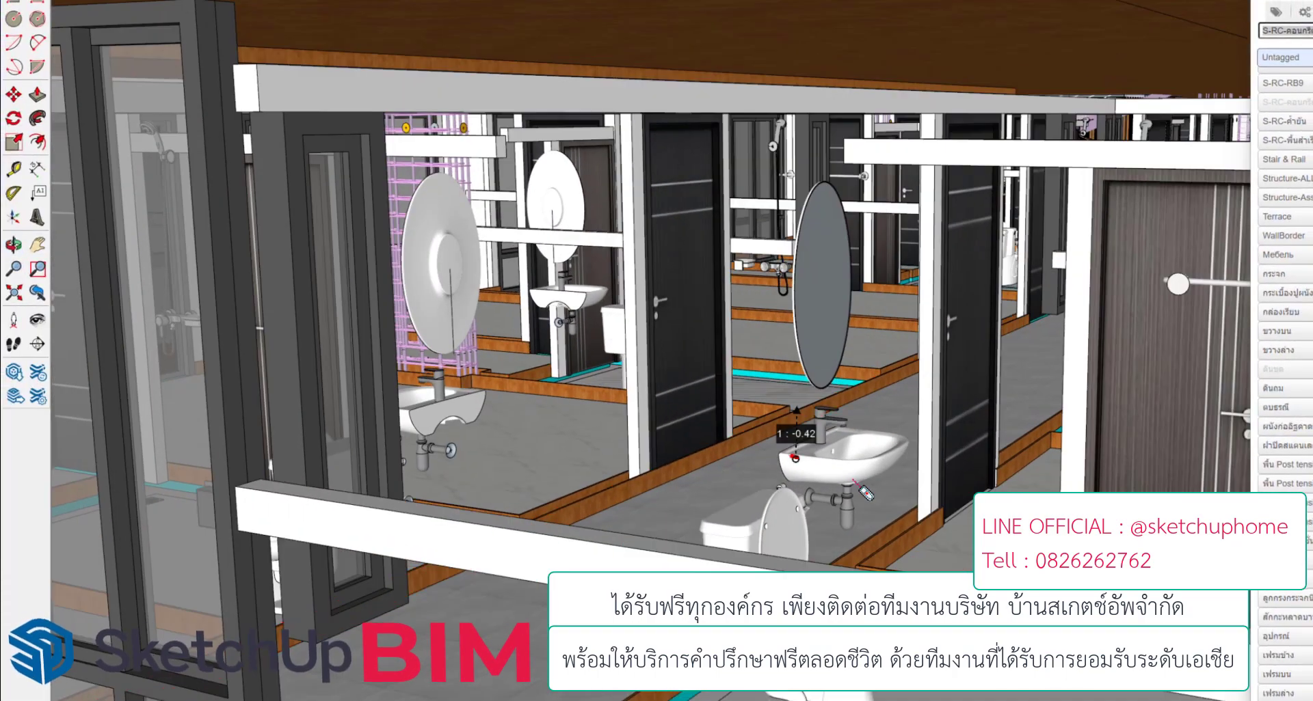
scroll(855, 472, "up", 3)
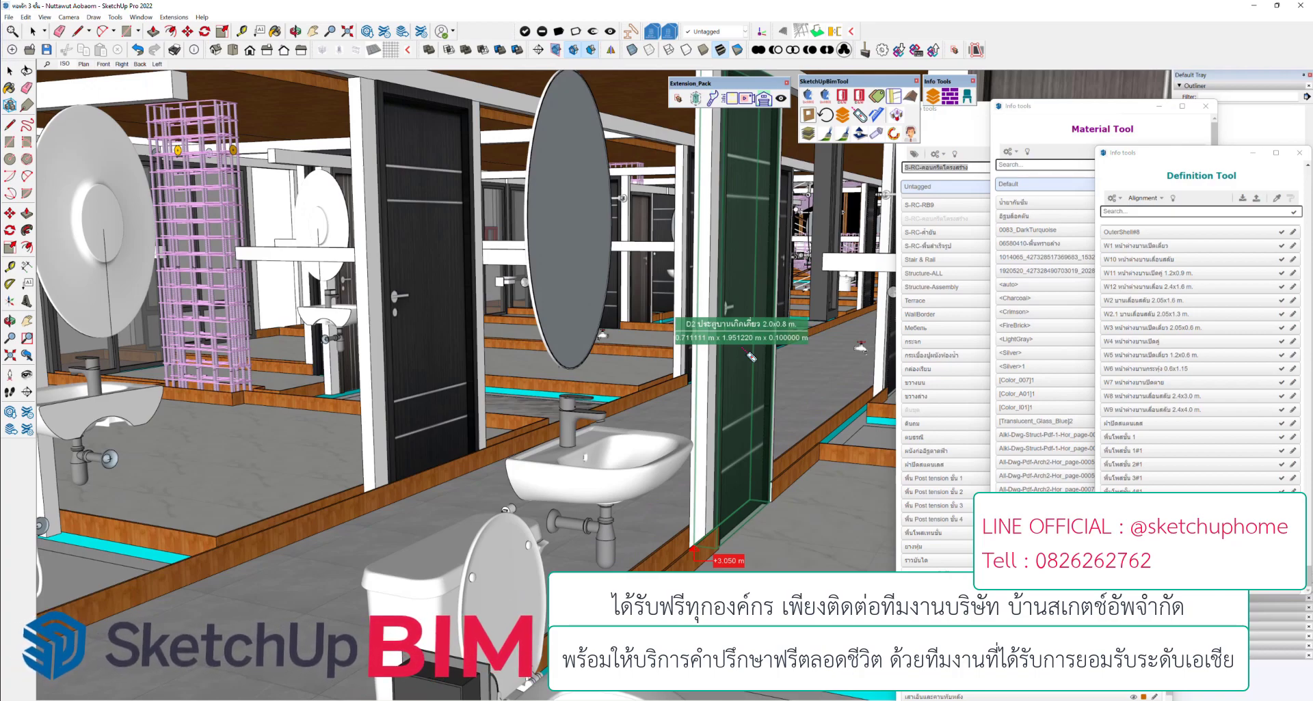
Orbit and zoom out to see the whole building and roof from its long front facade
mouse_move(750, 356)
middle_mouse_down()
mouse_move(704, 441)
mouse_move(499, 526)
middle_mouse_up()
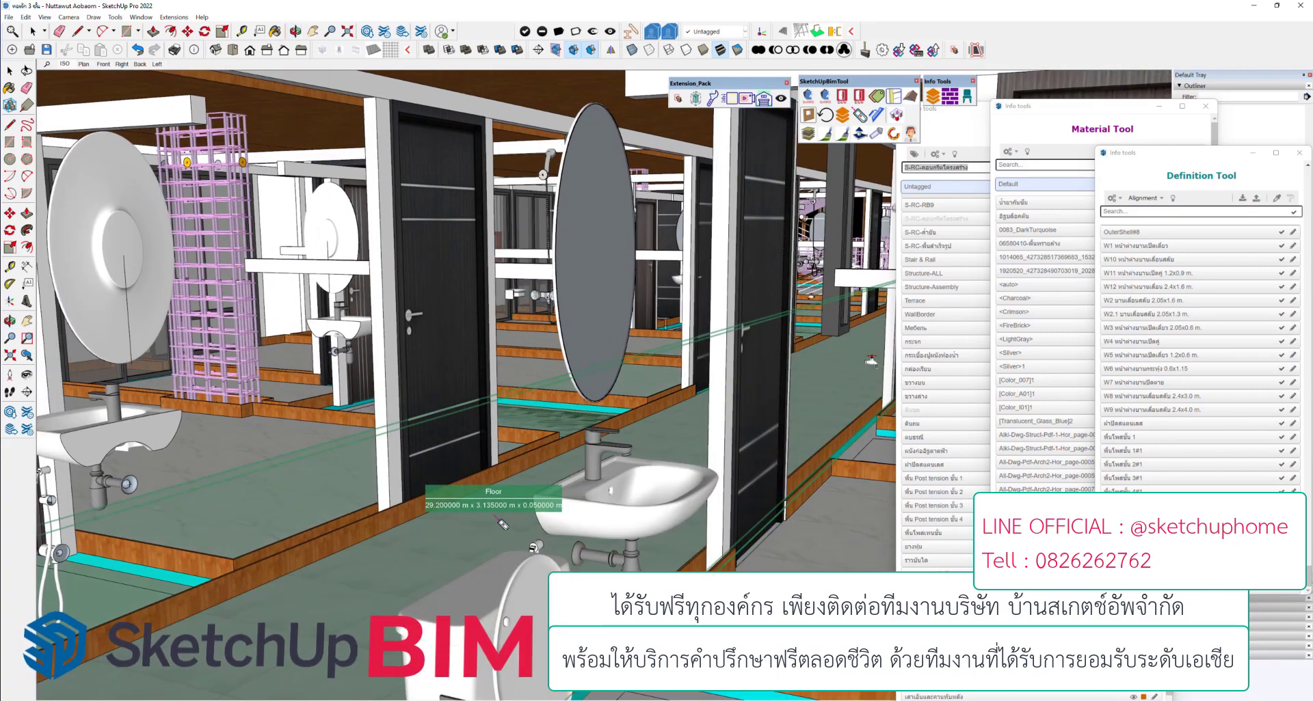
mouse_move(509, 523)
middle_mouse_down()
mouse_move(715, 428)
mouse_move(591, 498)
mouse_move(615, 518)
middle_mouse_up()
scroll(602, 499, "down", 2)
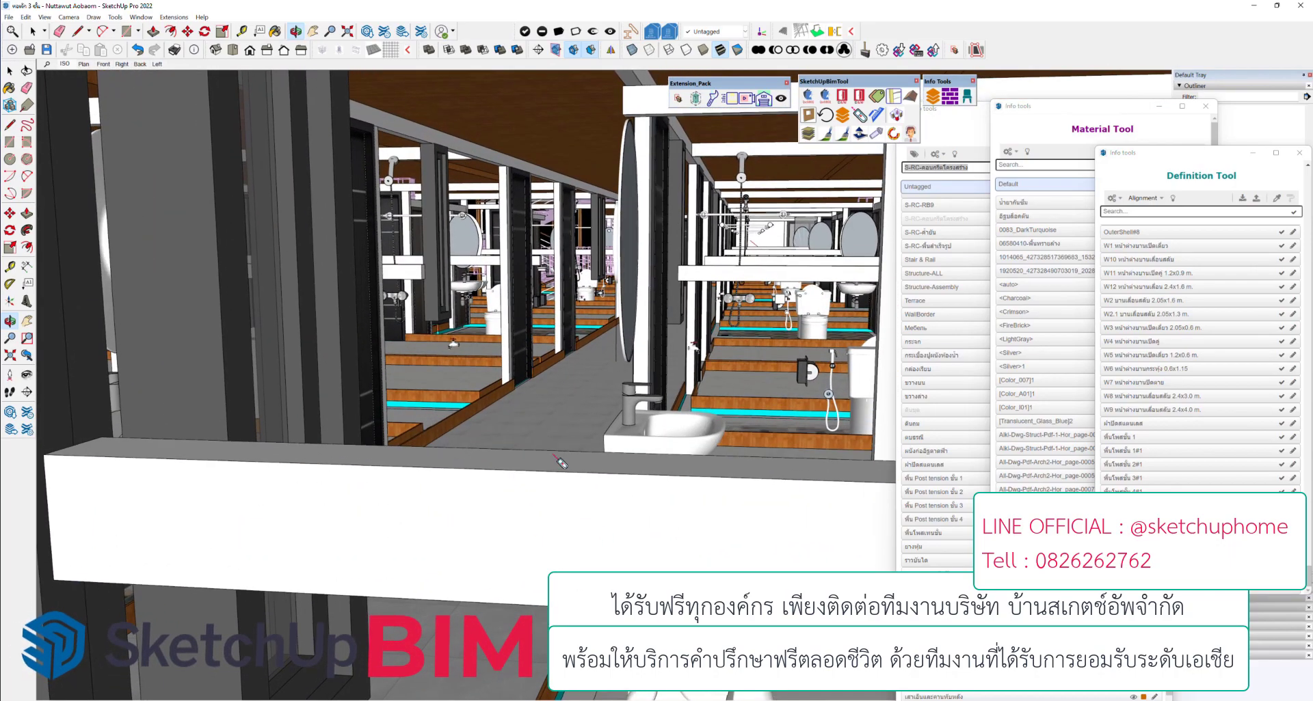
scroll(582, 465, "down", 4)
scroll(568, 444, "down", 4)
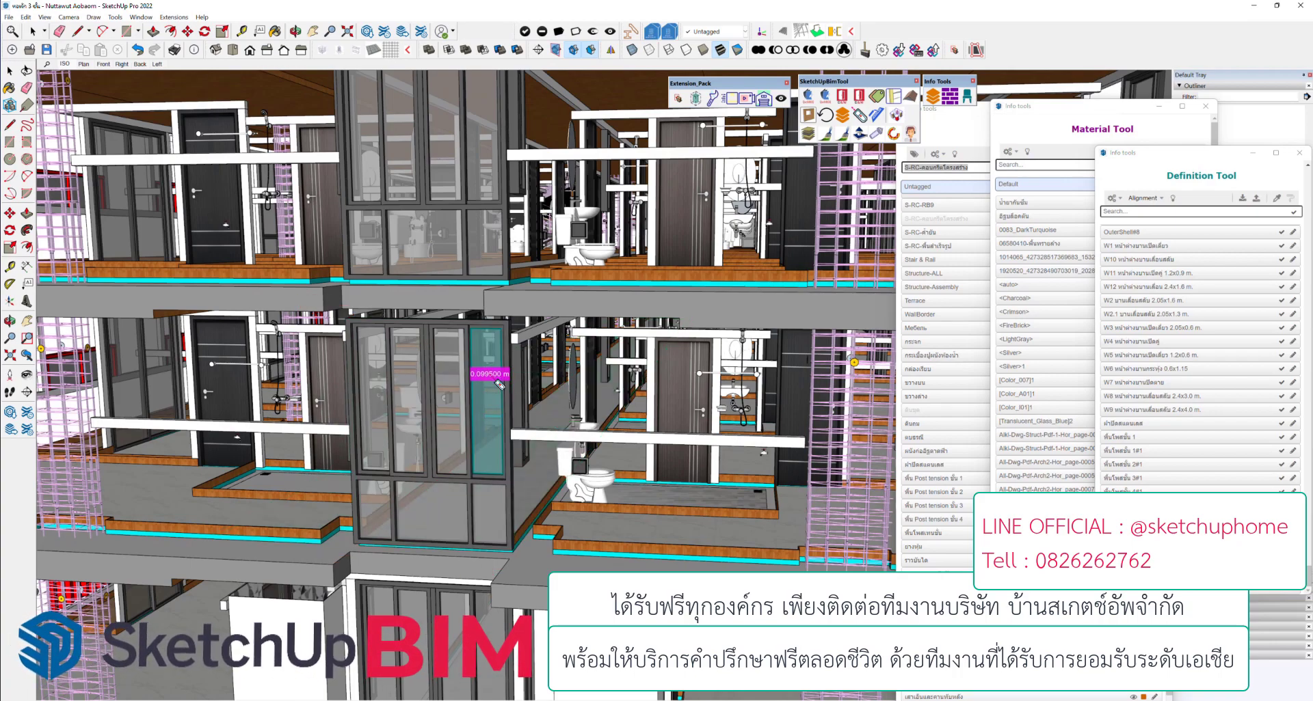
scroll(499, 384, "down", 3)
scroll(499, 384, "down", 3)
scroll(499, 384, "down", 2)
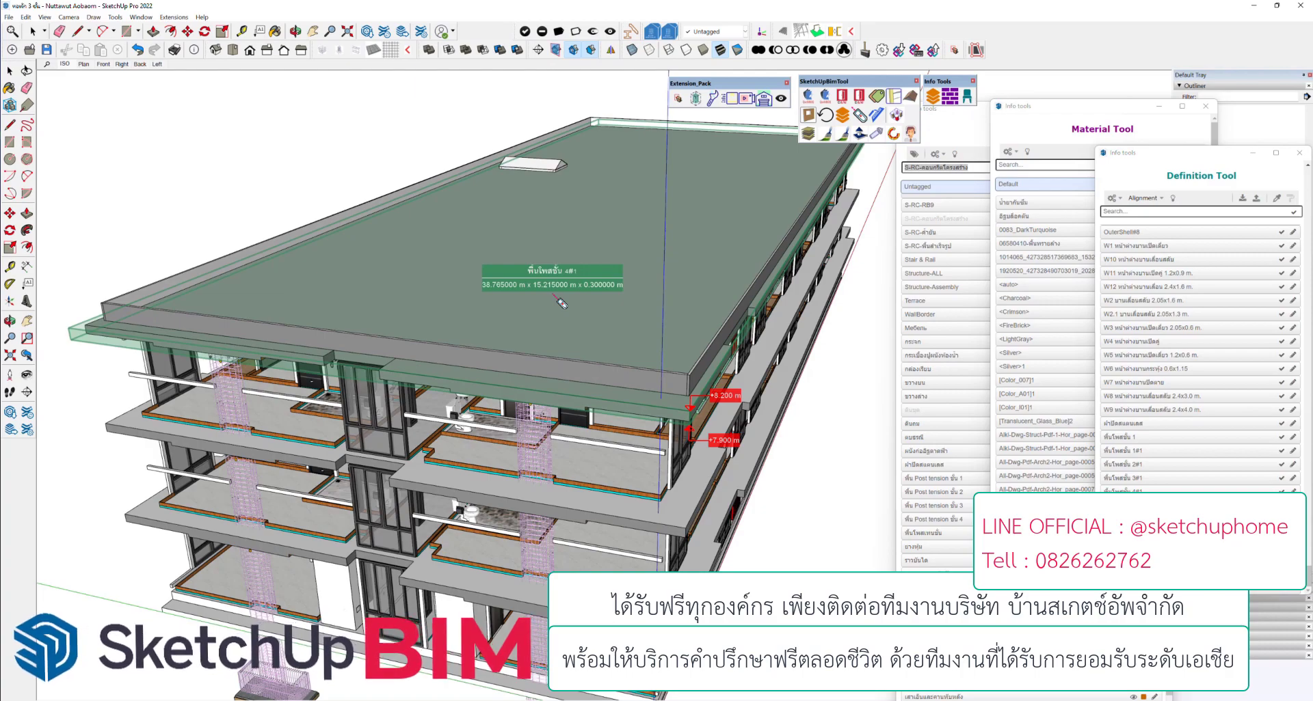
middle_click_drag(560, 302, 385, 249)
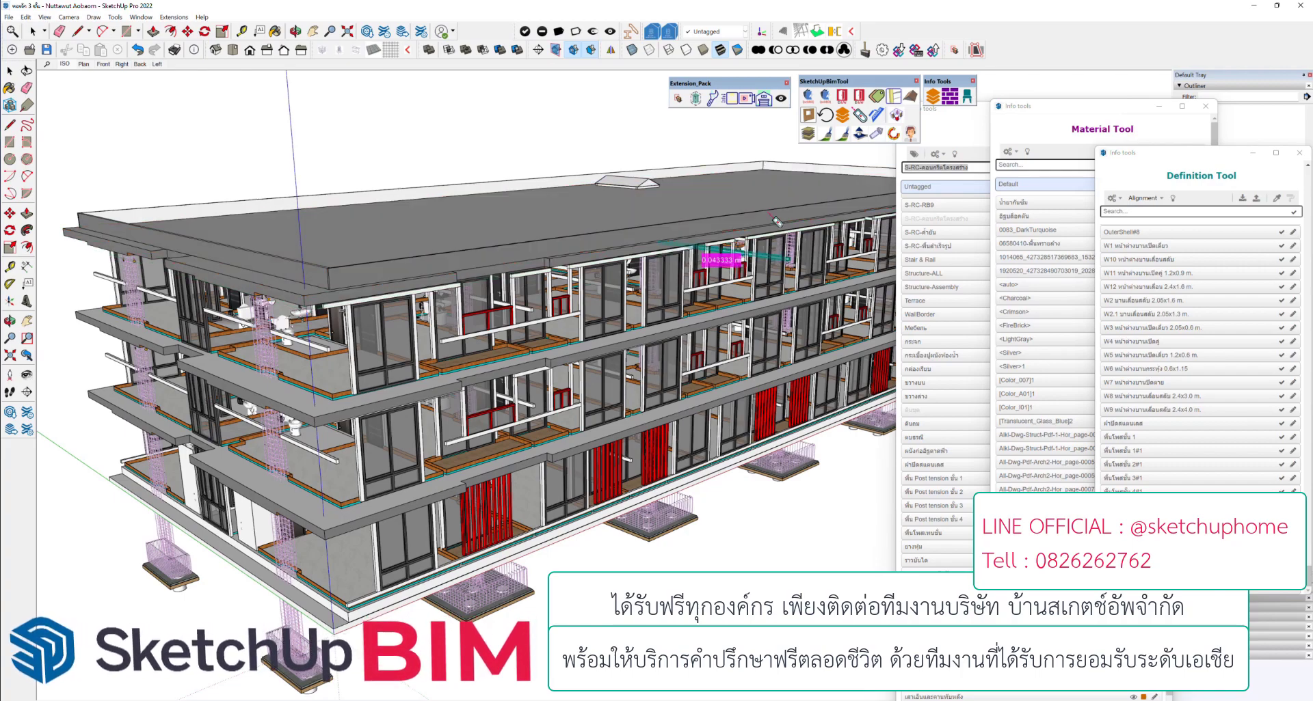
Close the Definition, Material and Tag list windows
left_click(1299, 153)
left_click(1206, 106)
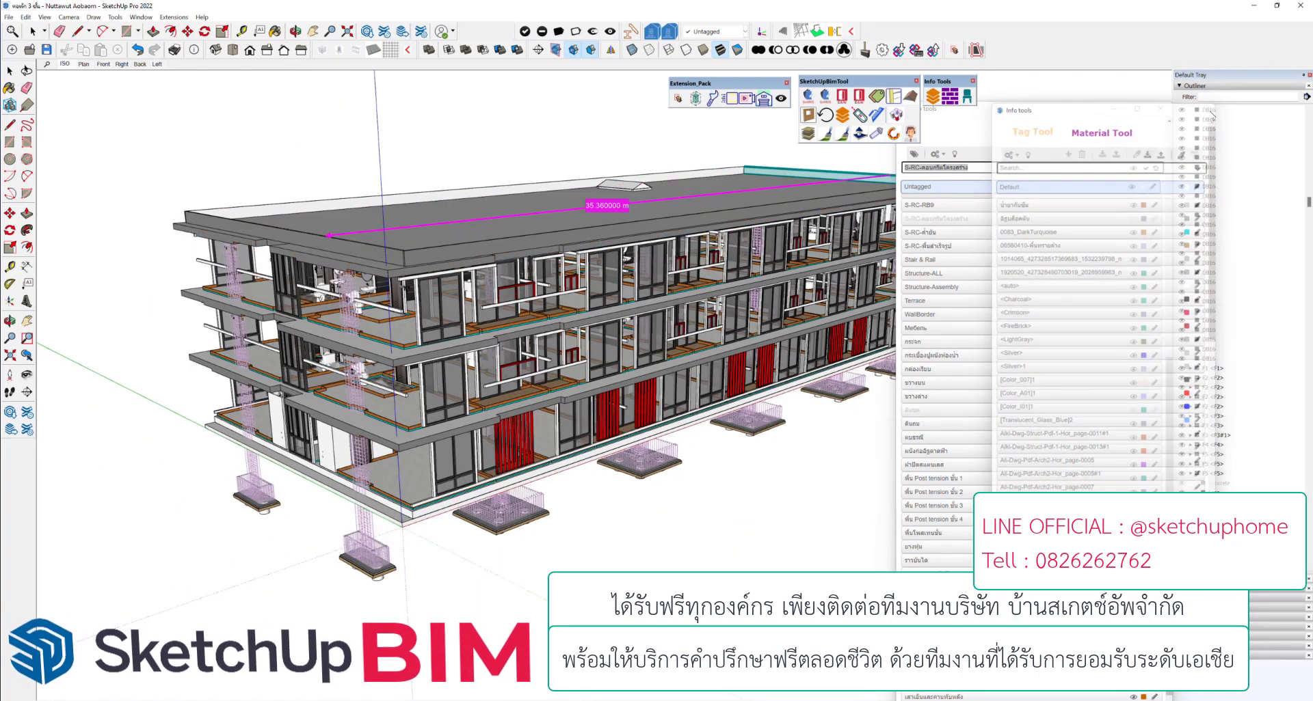
left_click(1160, 109)
scroll(463, 479, "down", 3)
scroll(463, 478, "down", 1)
middle_click_drag(463, 478, 646, 270)
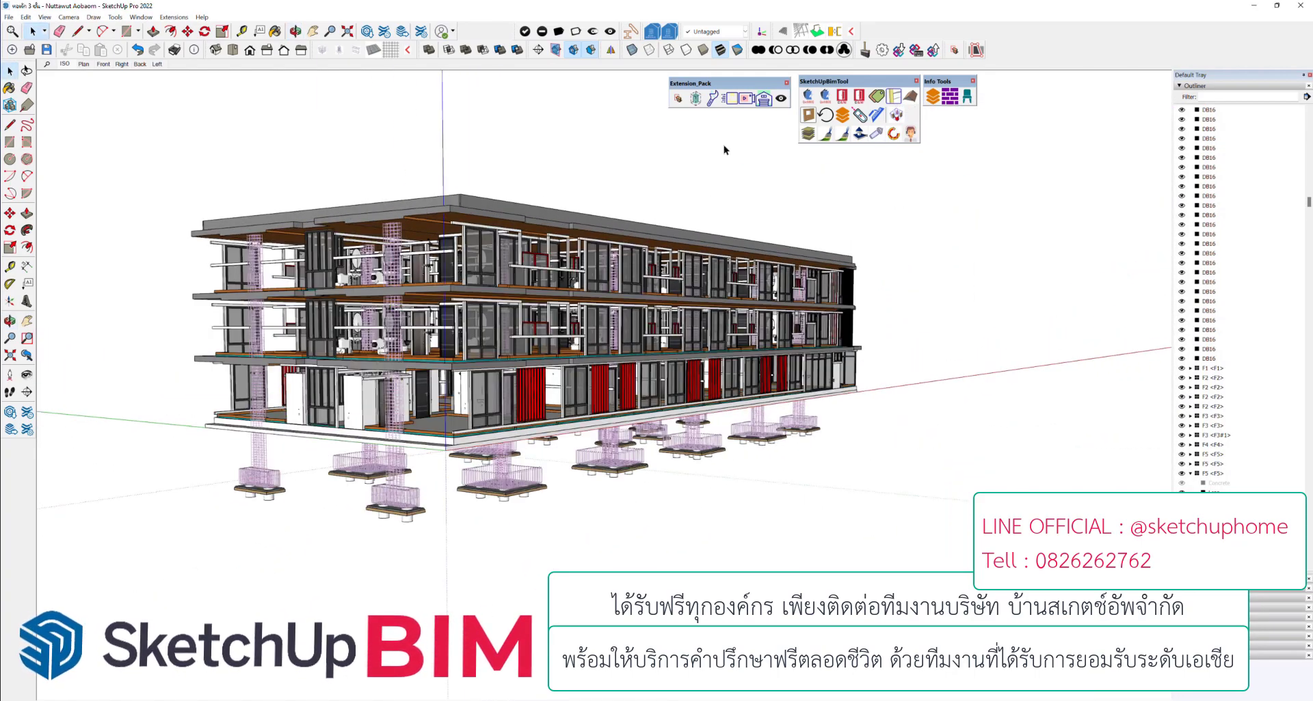
Turn the wall tag back on so the building's walls are visible again
left_click(611, 32)
mouse_move(437, 383)
middle_mouse_down()
mouse_move(490, 399)
mouse_move(539, 160)
middle_mouse_up()
middle_click_drag(549, 243, 660, 559)
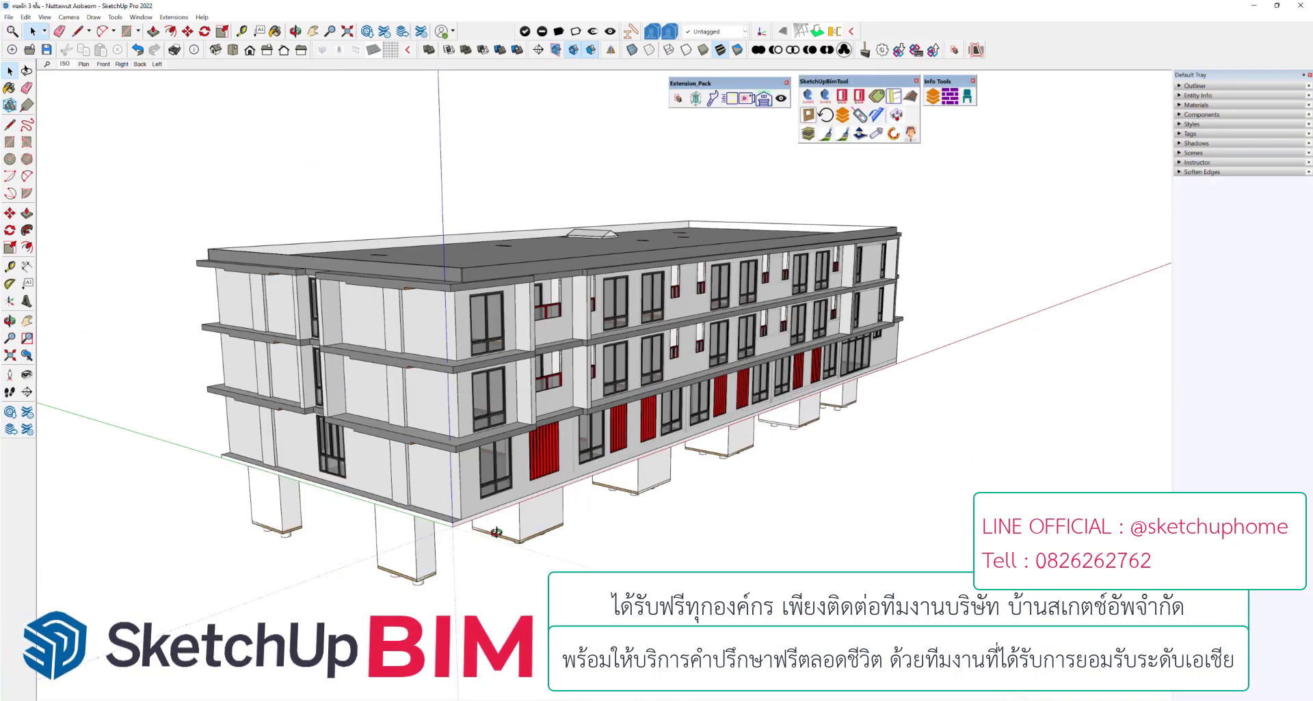
mouse_move(458, 546)
middle_mouse_down()
mouse_move(517, 476)
mouse_move(489, 392)
middle_mouse_up()
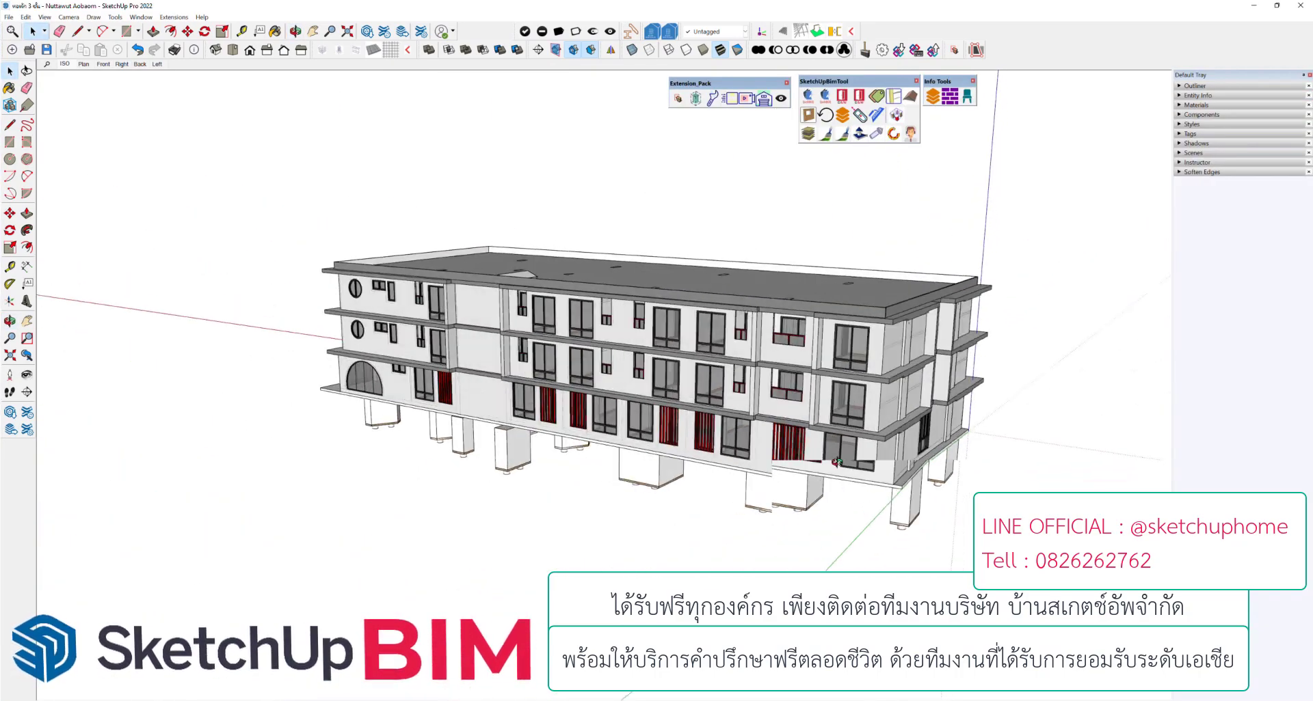
Switch the model to X-ray style so interior walls and footings show through
scroll(490, 392, "up", 3)
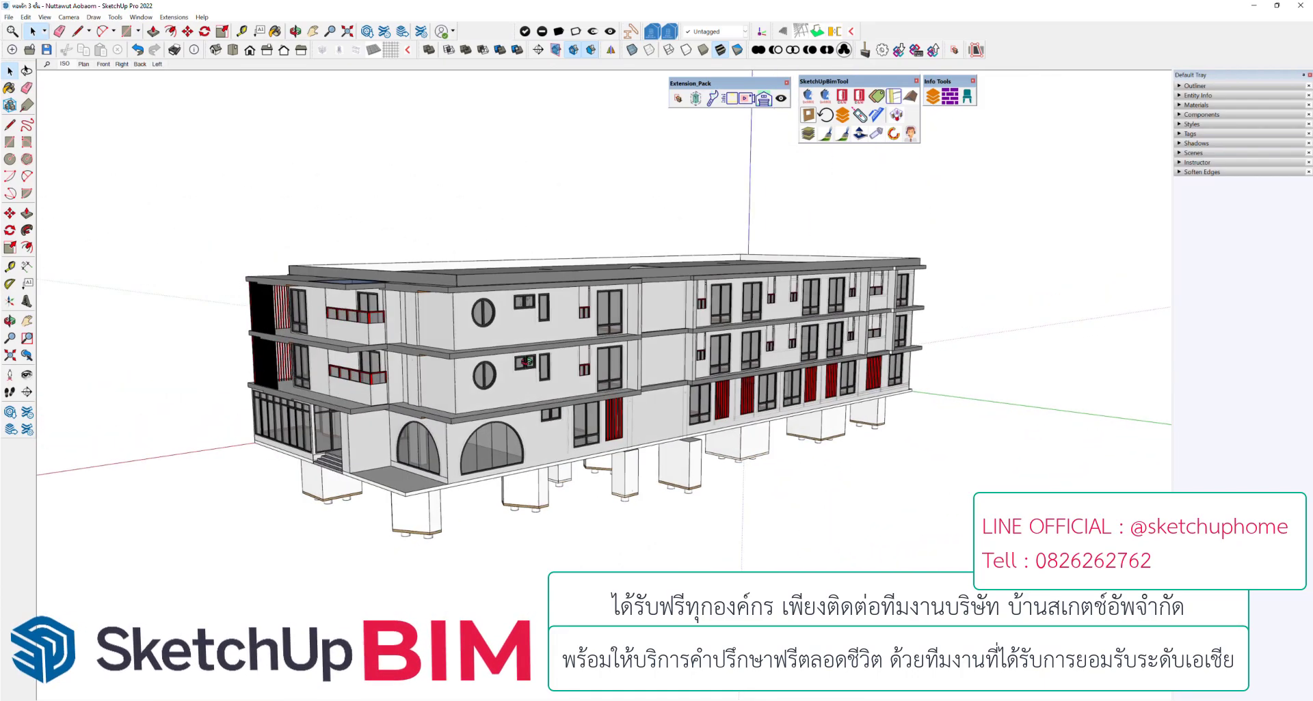
left_click(631, 50)
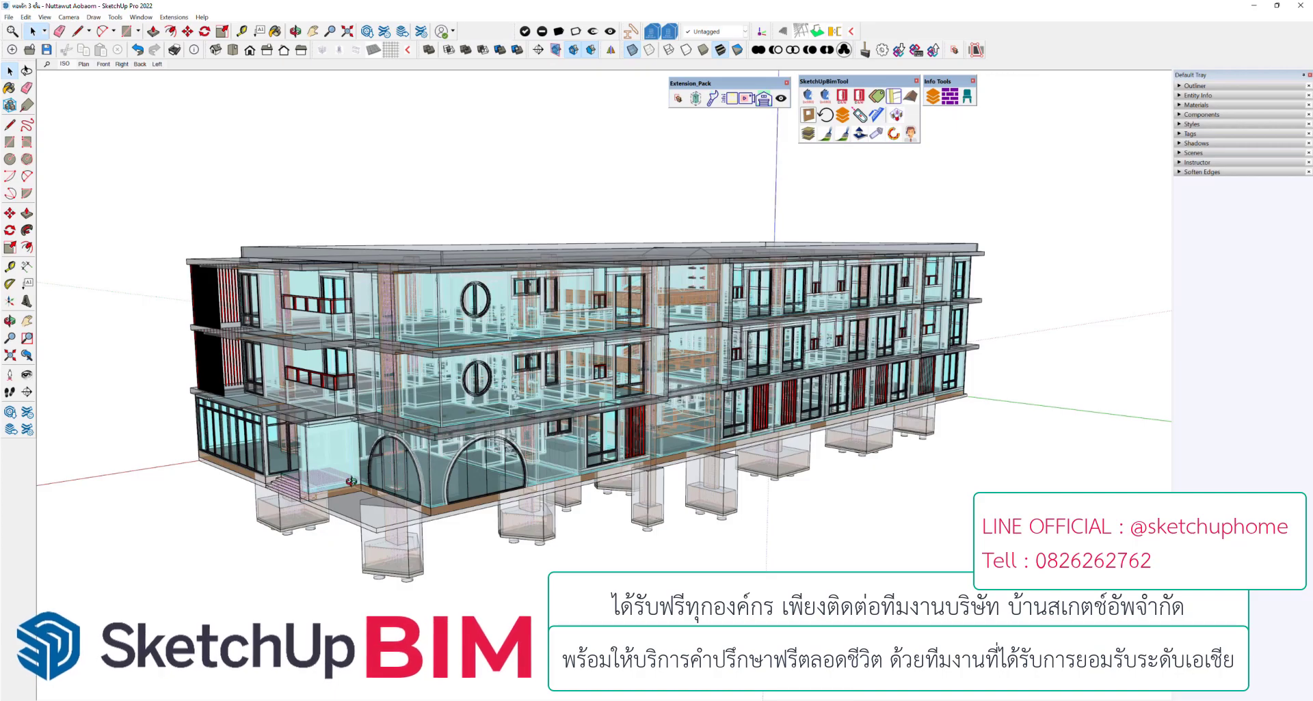
mouse_move(351, 481)
middle_mouse_down()
mouse_move(350, 453)
mouse_move(211, 451)
mouse_move(465, 463)
mouse_move(564, 449)
mouse_move(541, 453)
middle_mouse_up()
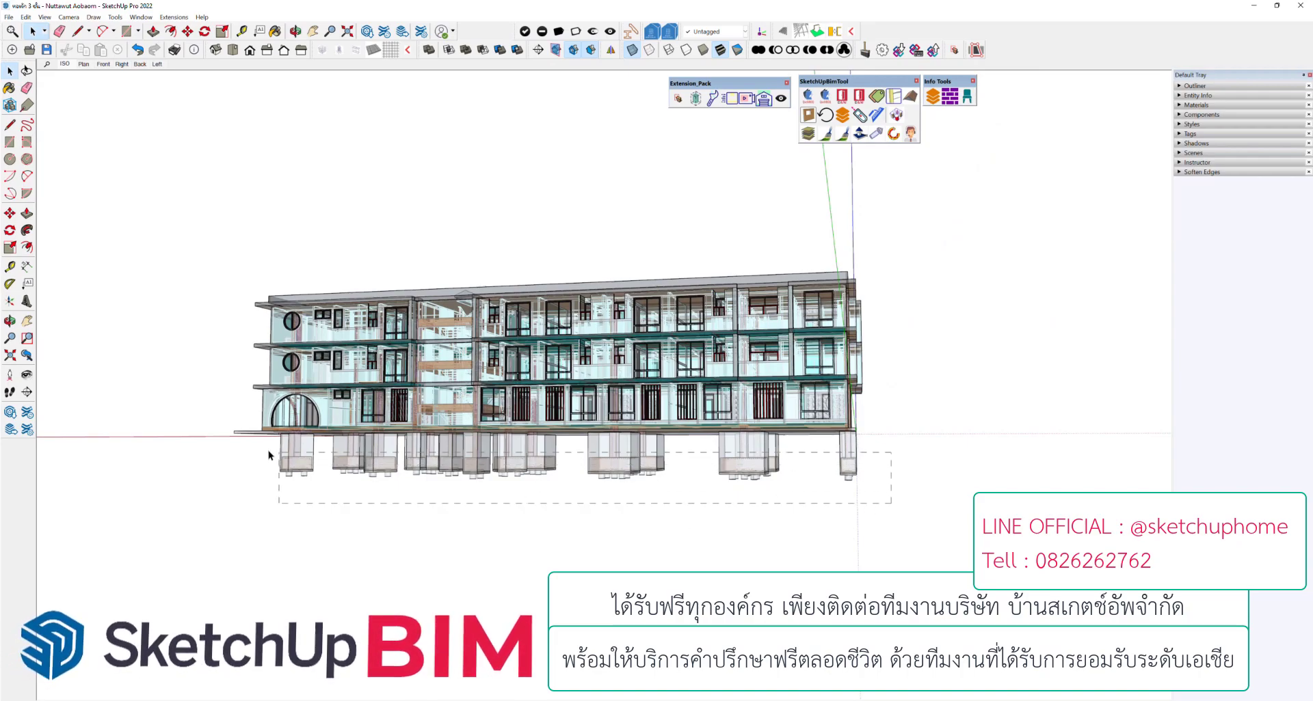
Select the footings and hide everything else, leaving only the footings and column stubs
left_click_drag(269, 456, 260, 457)
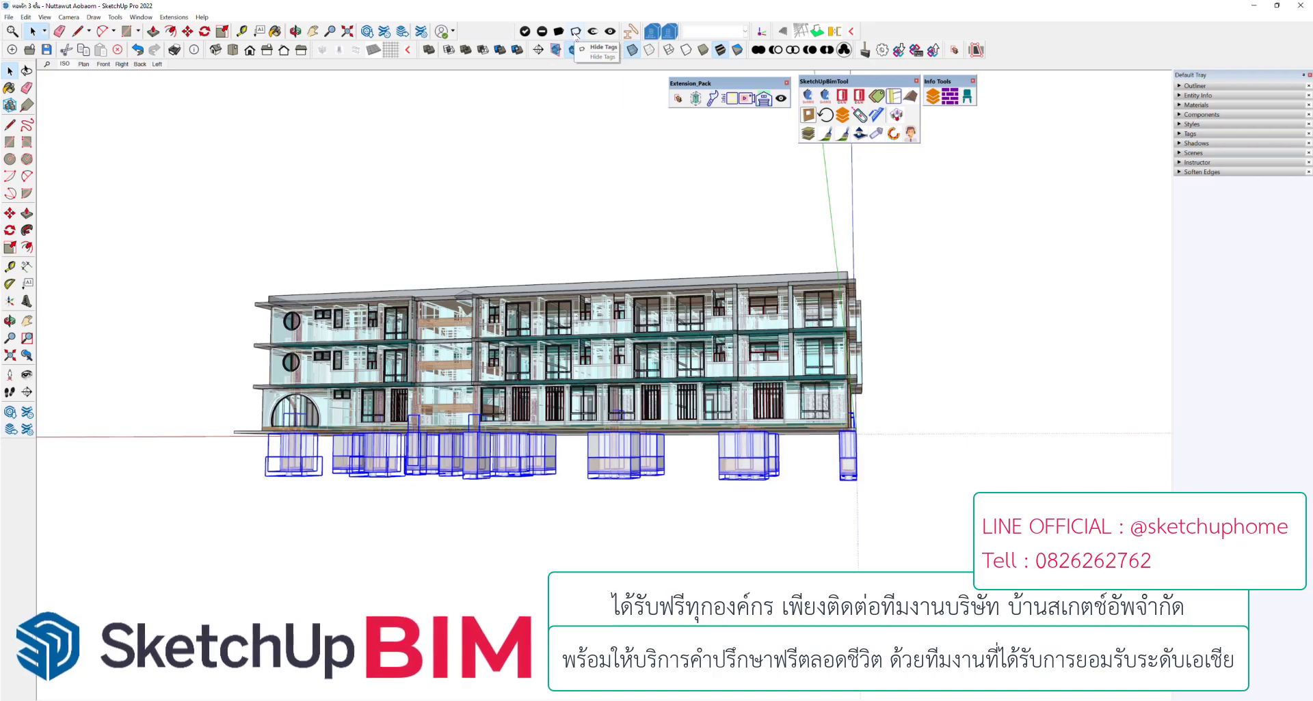
left_click(524, 31)
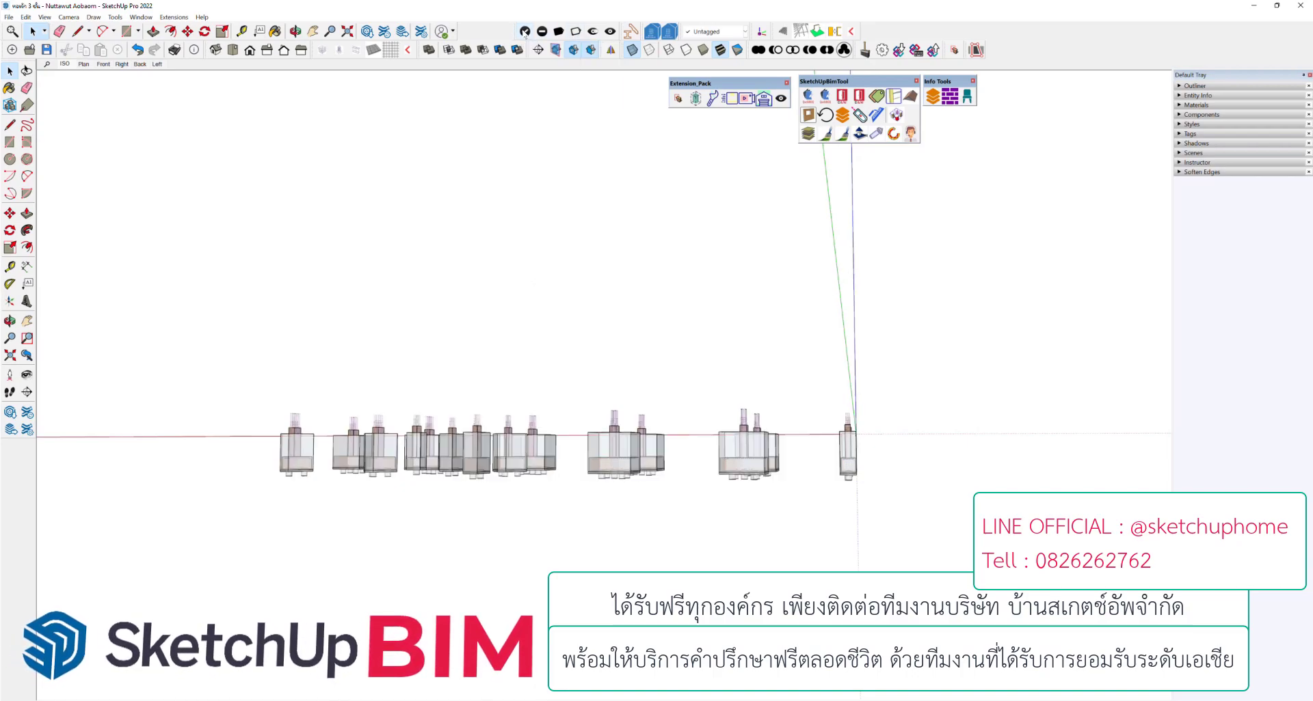
middle_click_drag(561, 516, 663, 544)
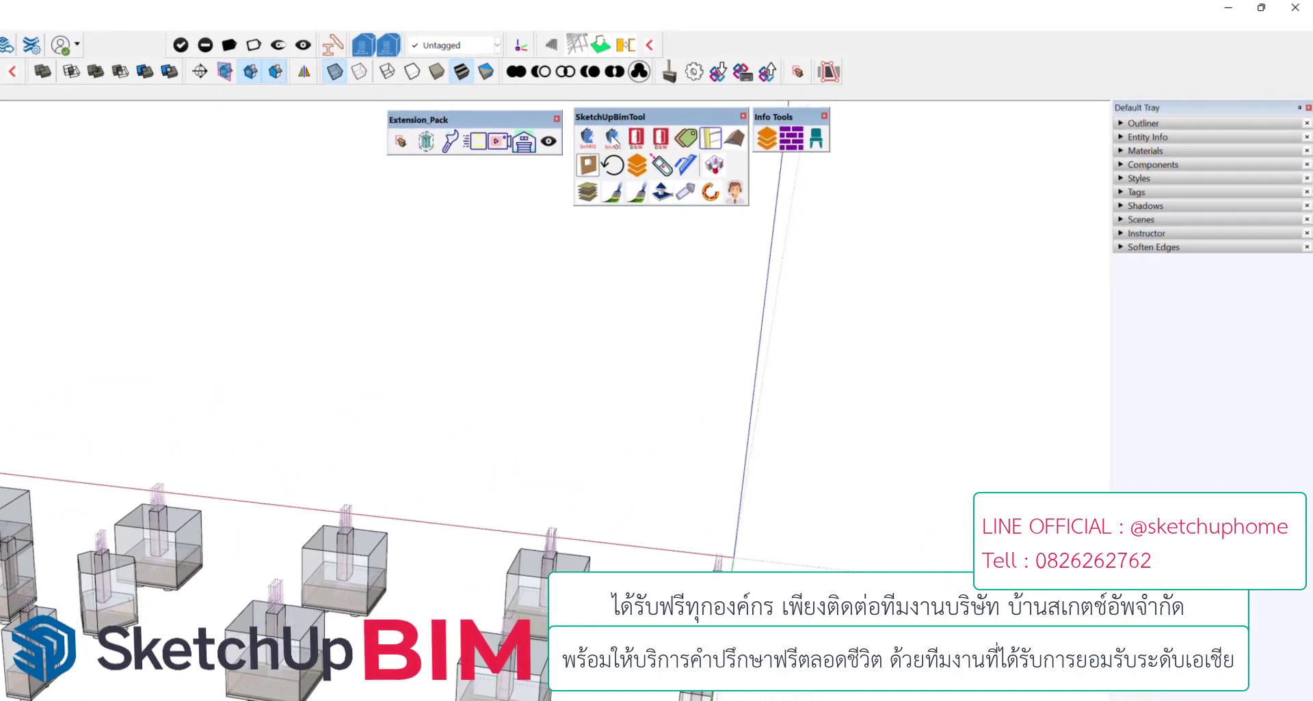
Open the Quickboq quantity table and move it to the upper right beside the footings
left_click(612, 138)
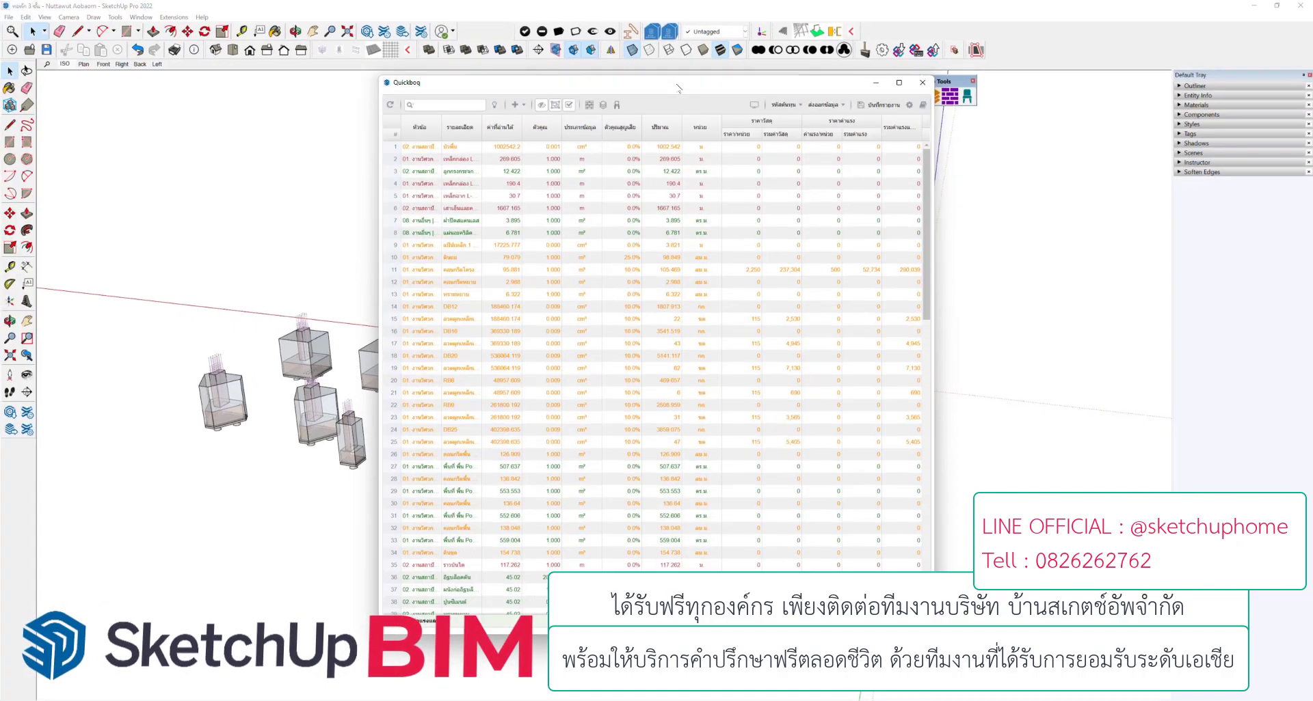
left_click_drag(679, 88, 1020, 20)
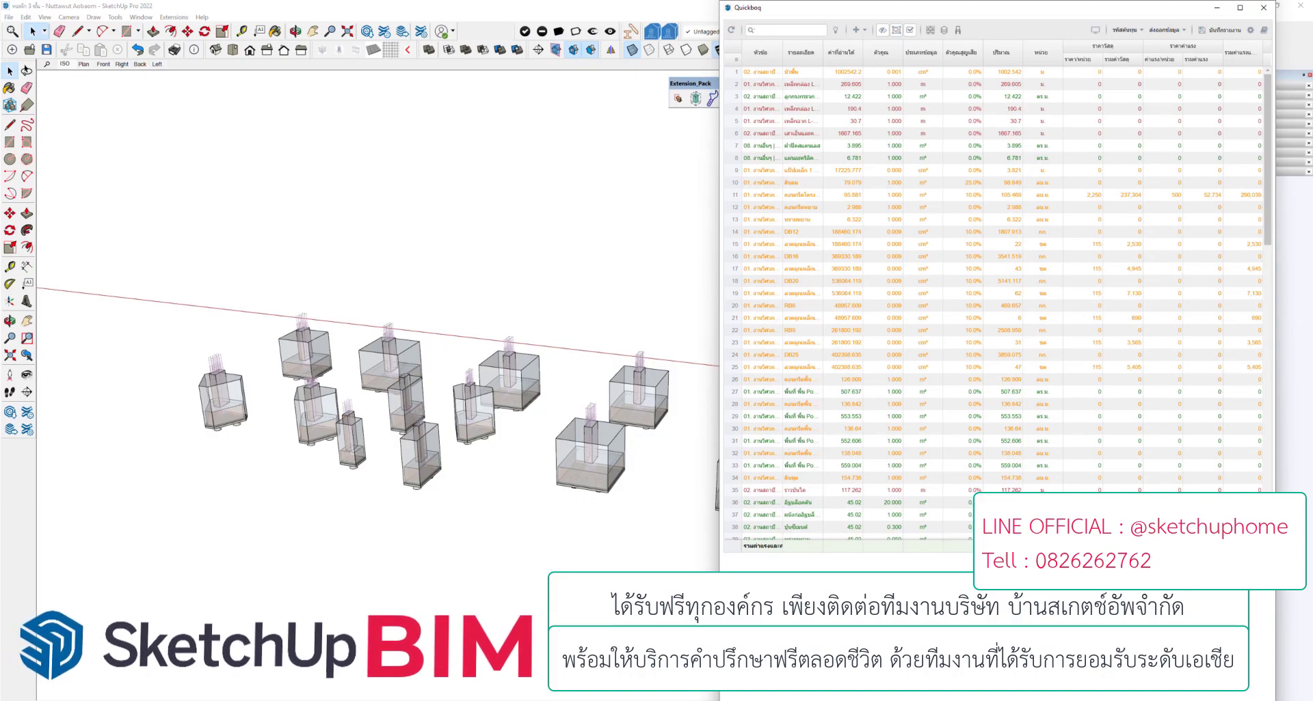
scroll(994, 301, "down", 4)
scroll(995, 301, "down", 4)
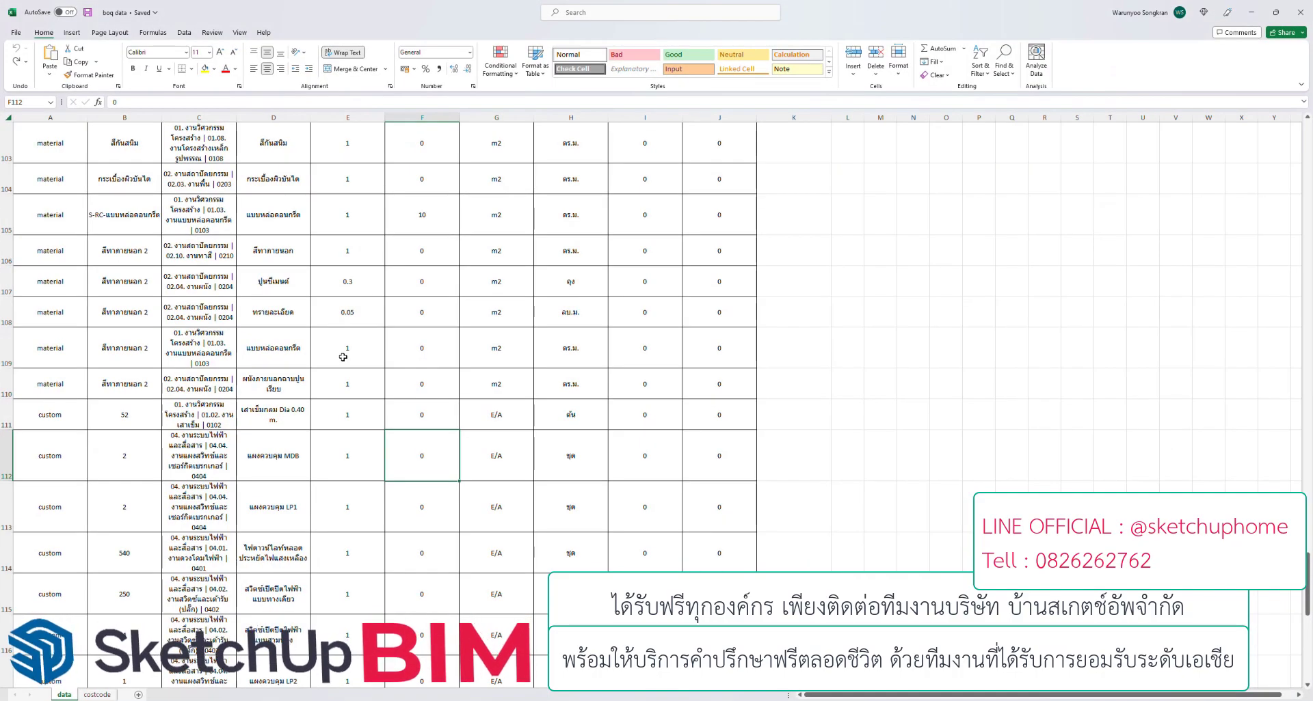
Scroll the boq data sheet back to row 1, then minimize Excel to return to SketchUp
scroll(345, 352, "down", 2)
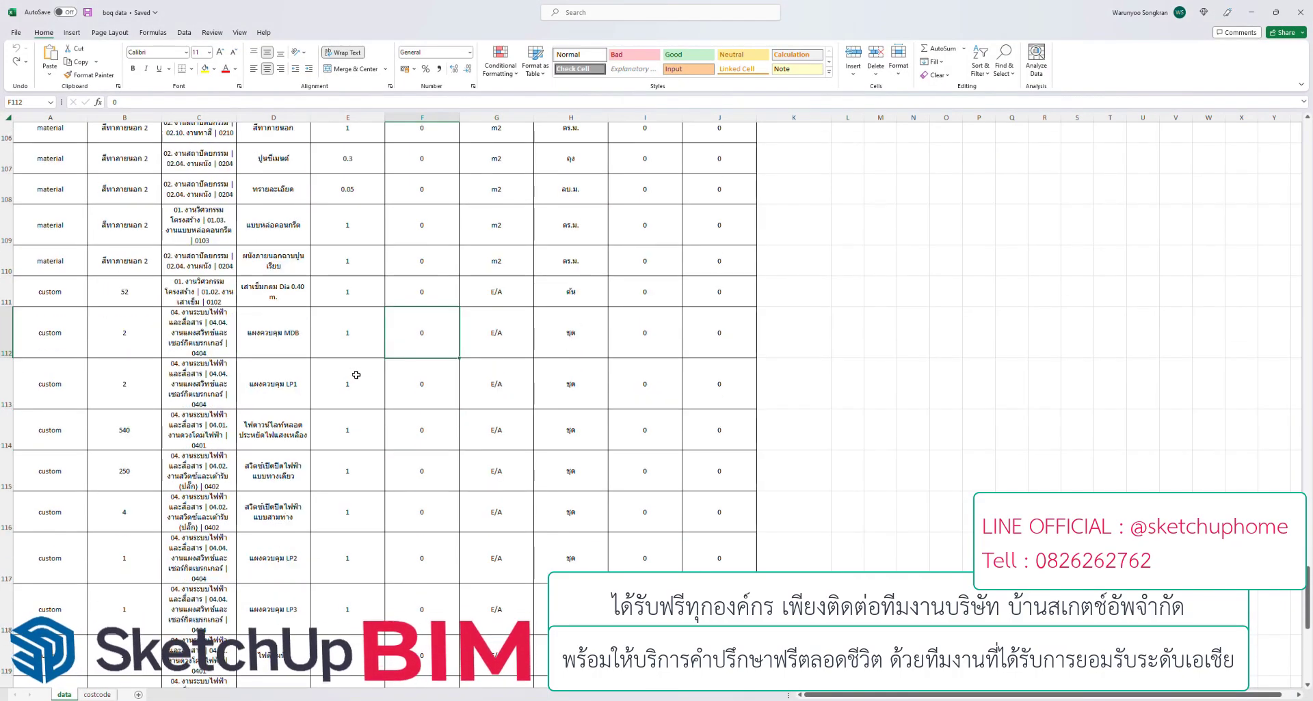
scroll(356, 375, "down", 2)
scroll(358, 377, "down", 2)
scroll(358, 378, "down", 2)
scroll(359, 379, "down", 1)
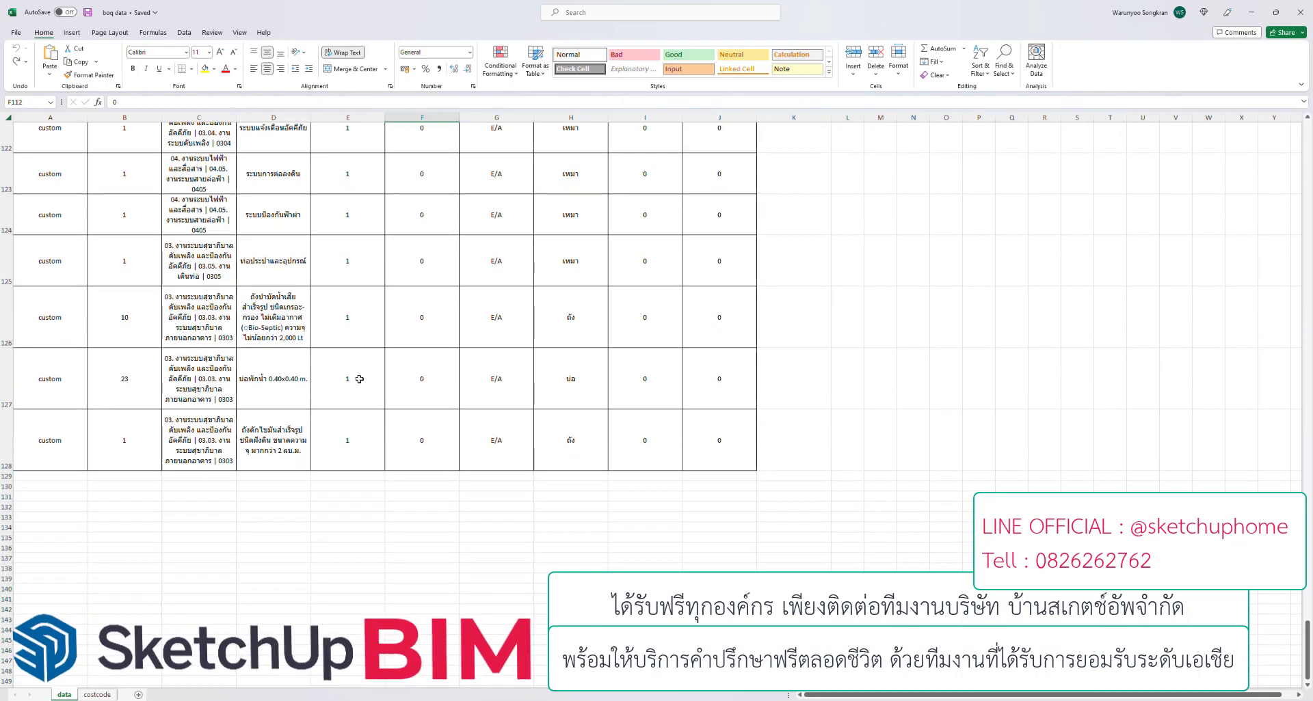
scroll(361, 380, "up", 3)
scroll(361, 381, "up", 5)
scroll(361, 380, "up", 4)
scroll(361, 381, "up", 4)
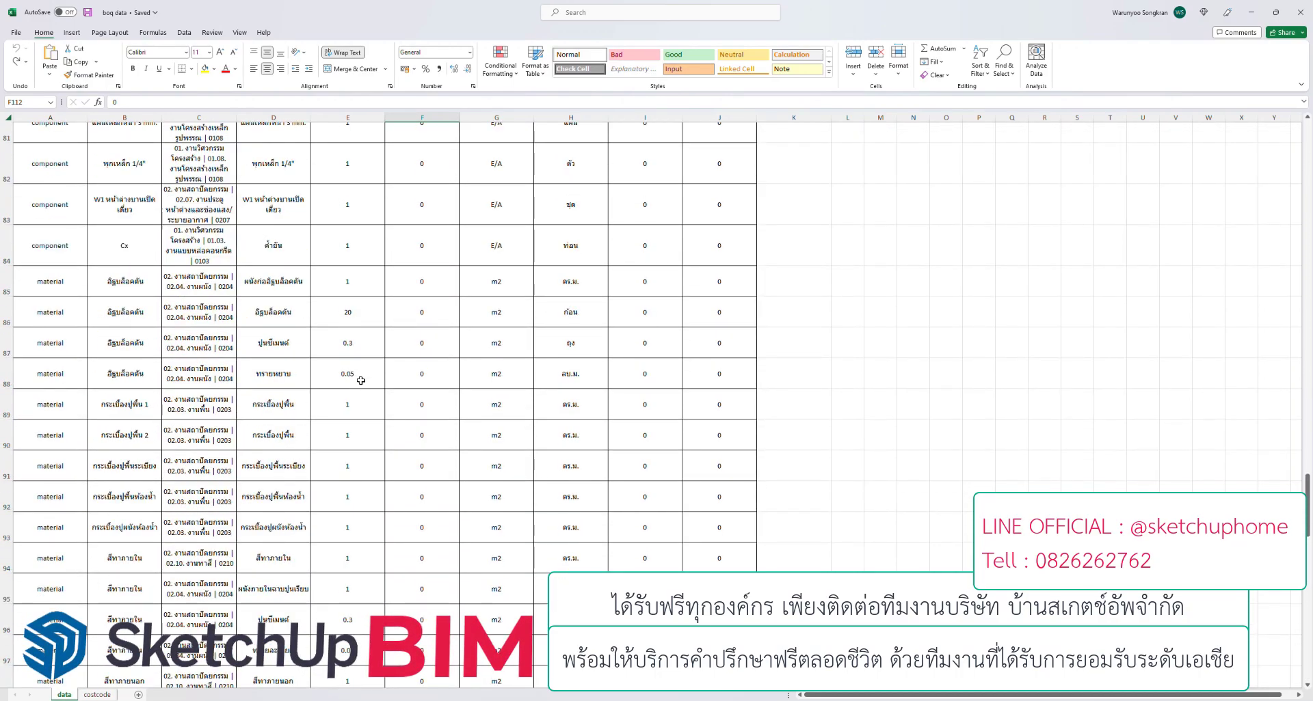
scroll(361, 381, "up", 4)
scroll(361, 381, "up", 4)
scroll(361, 381, "up", 4)
scroll(361, 381, "up", 4)
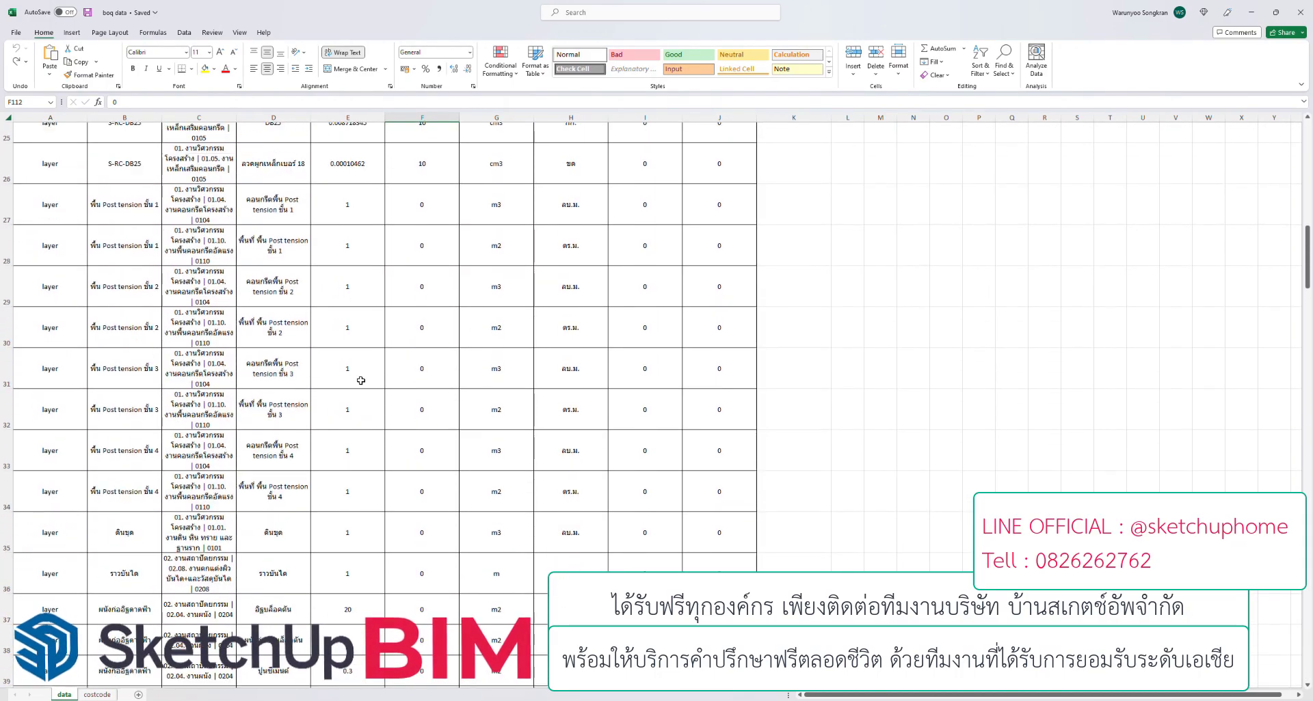
scroll(361, 380, "up", 4)
scroll(361, 381, "up", 5)
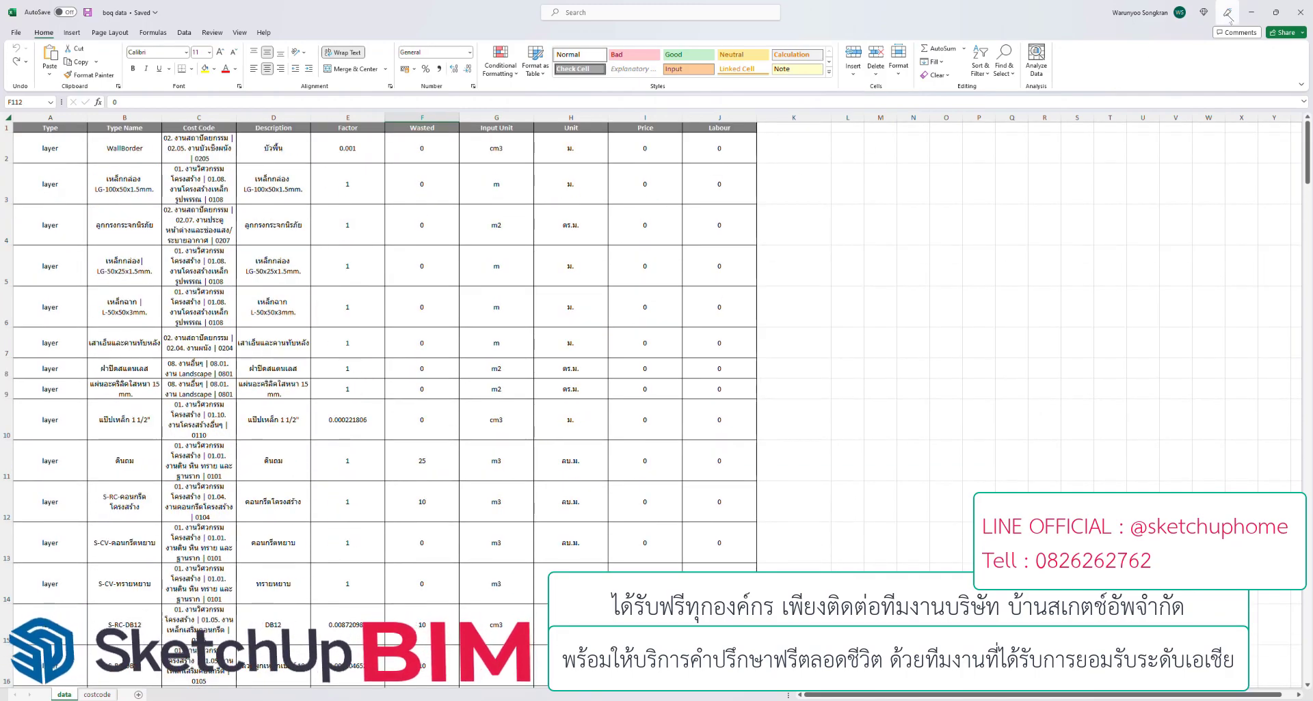
left_click(1251, 12)
Window-select every footing so Quickboq lists only their 17 structural items
left_click_drag(173, 249, 219, 283)
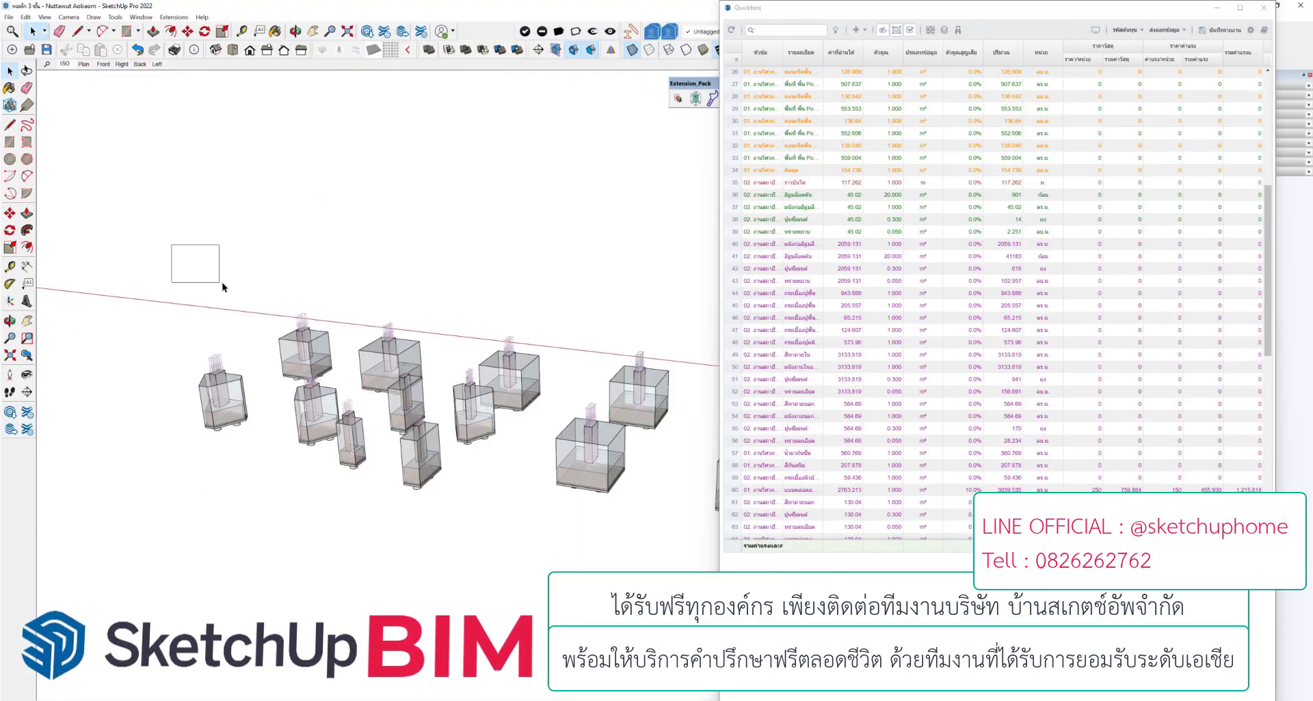
scroll(157, 256, "down", 3)
scroll(157, 256, "down", 2)
left_click_drag(132, 230, 615, 462)
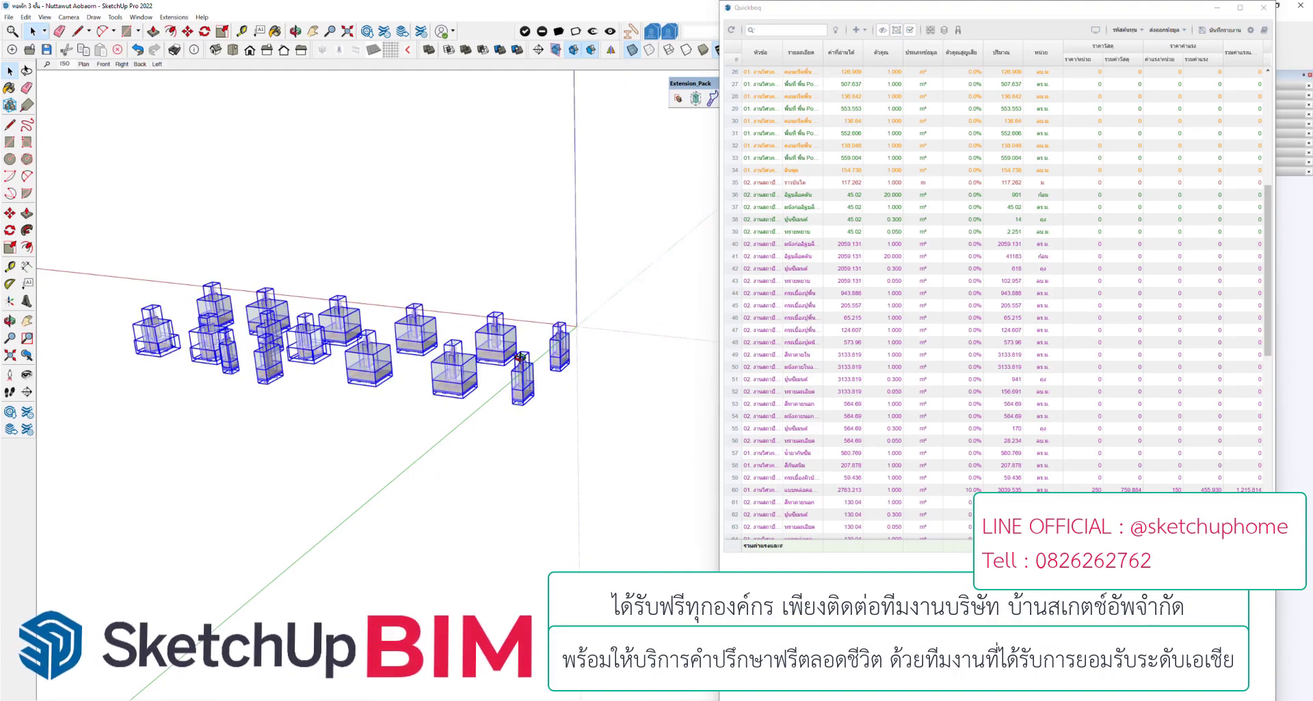
middle_click_drag(616, 463, 513, 294)
scroll(512, 294, "up", 3)
scroll(576, 262, "up", 2)
scroll(576, 262, "down", 1)
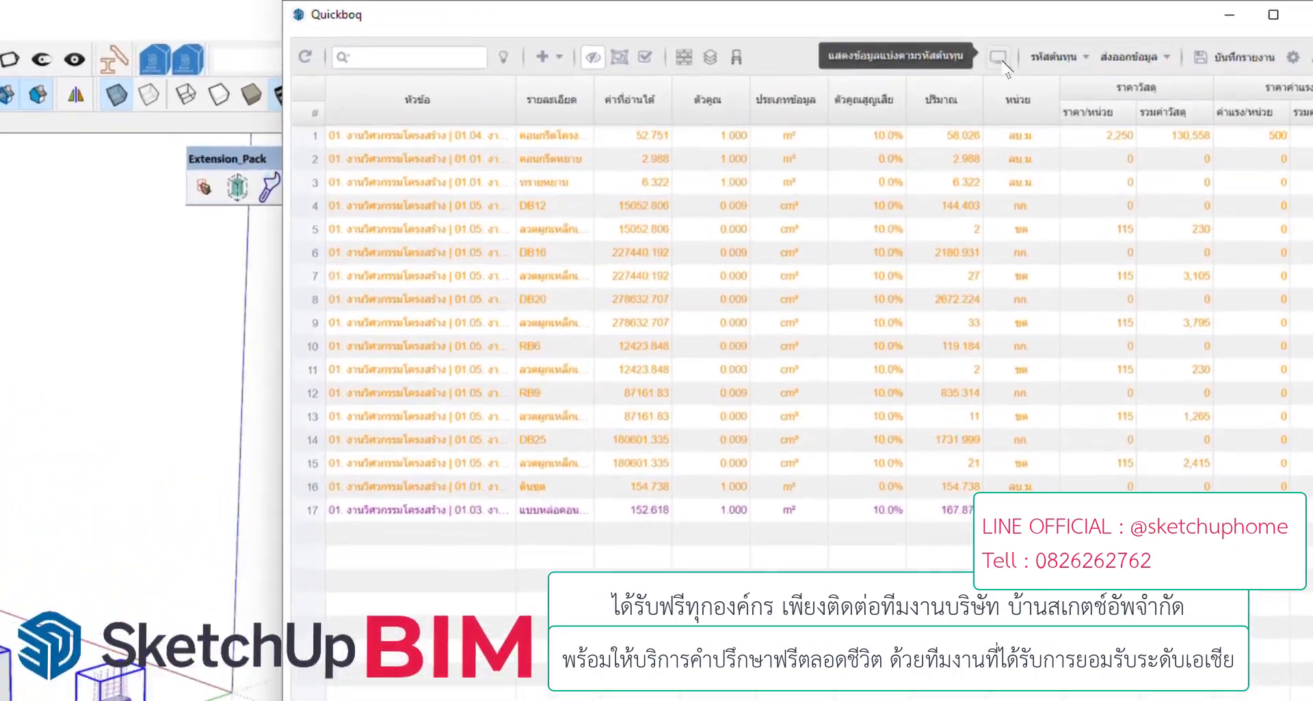
In Document Presentation, highlight lean concrete, excavated soil, coarse sand, formwork and structural concrete parts
left_click(1088, 42)
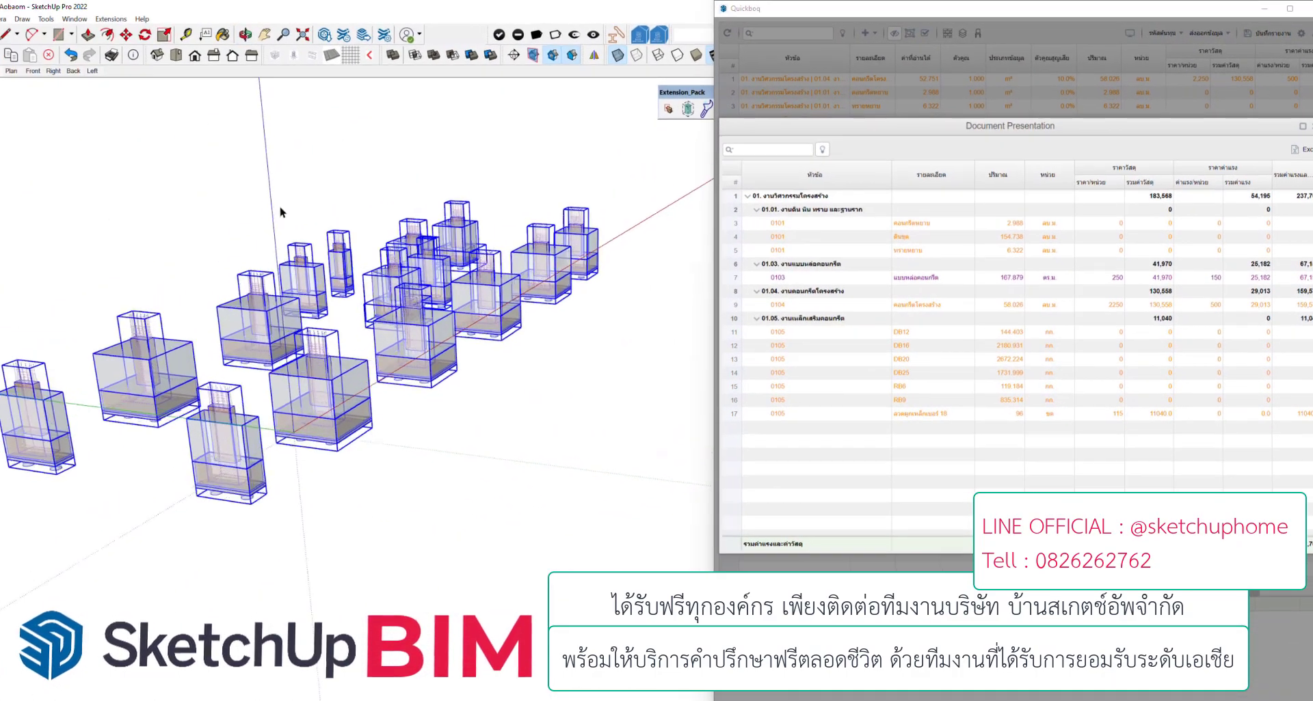
middle_click_drag(280, 212, 190, 248)
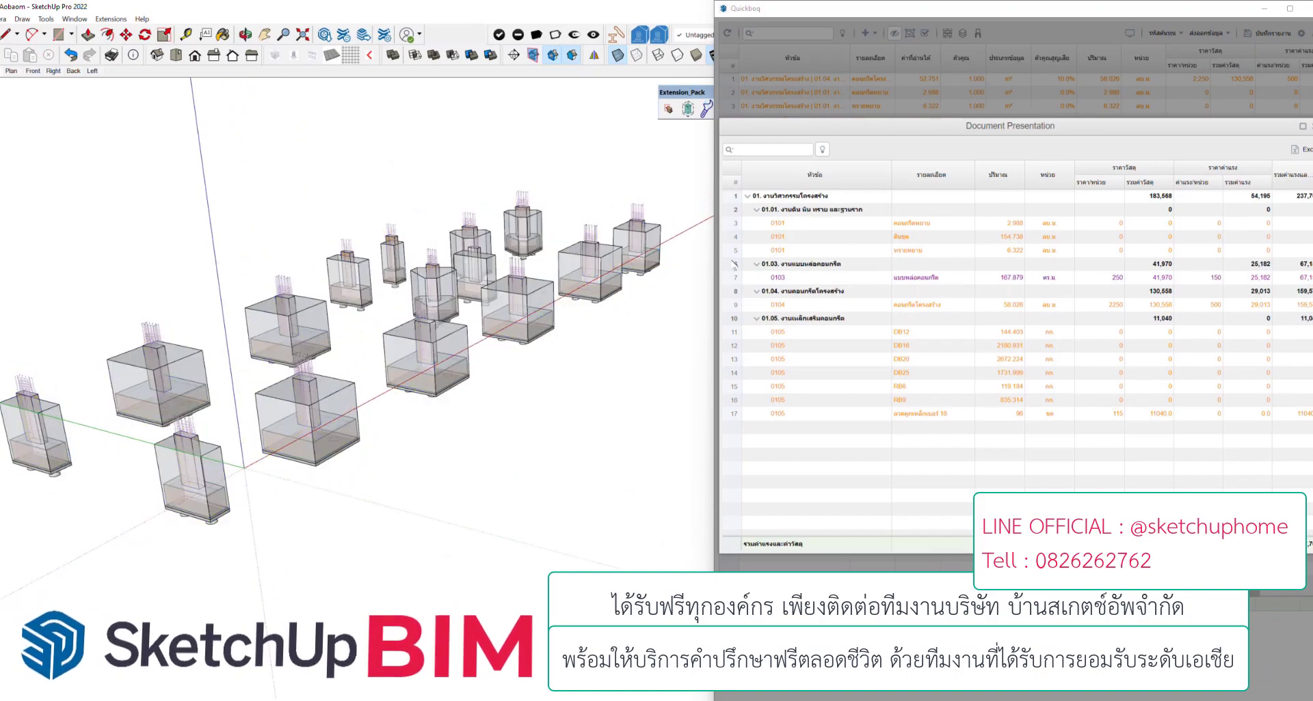
left_click(908, 227)
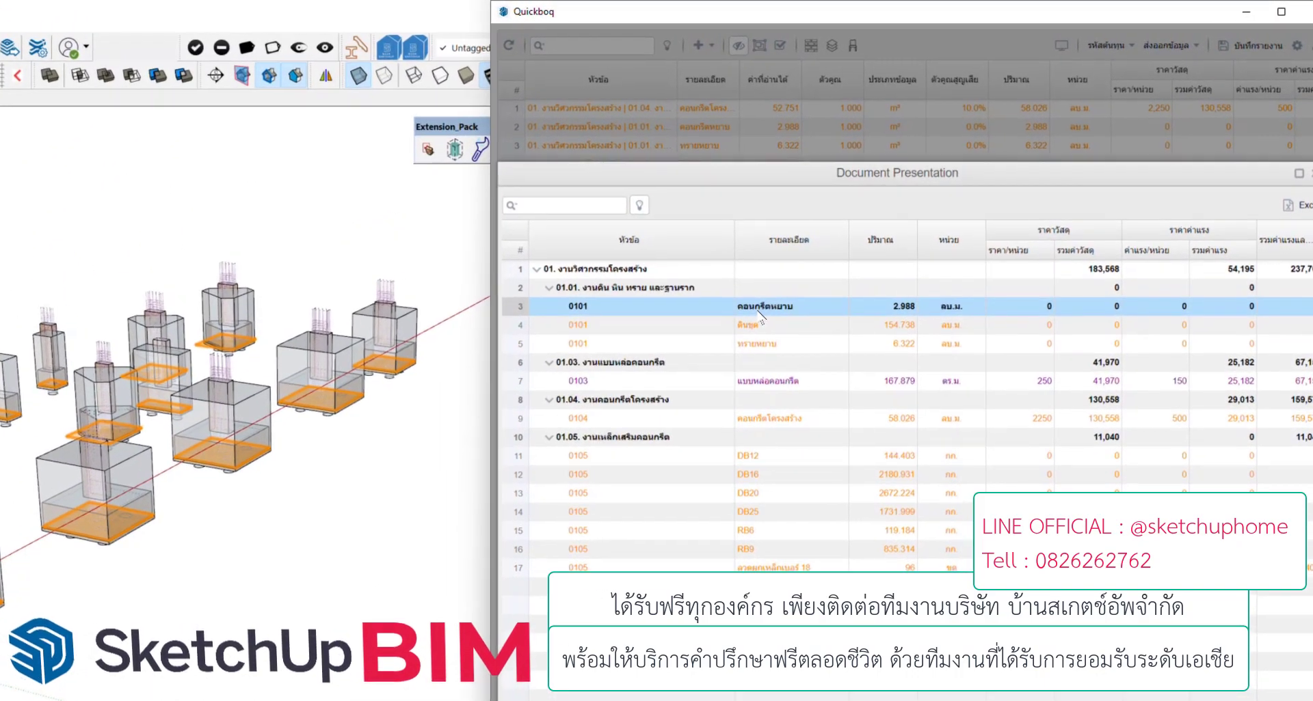
left_click(755, 333)
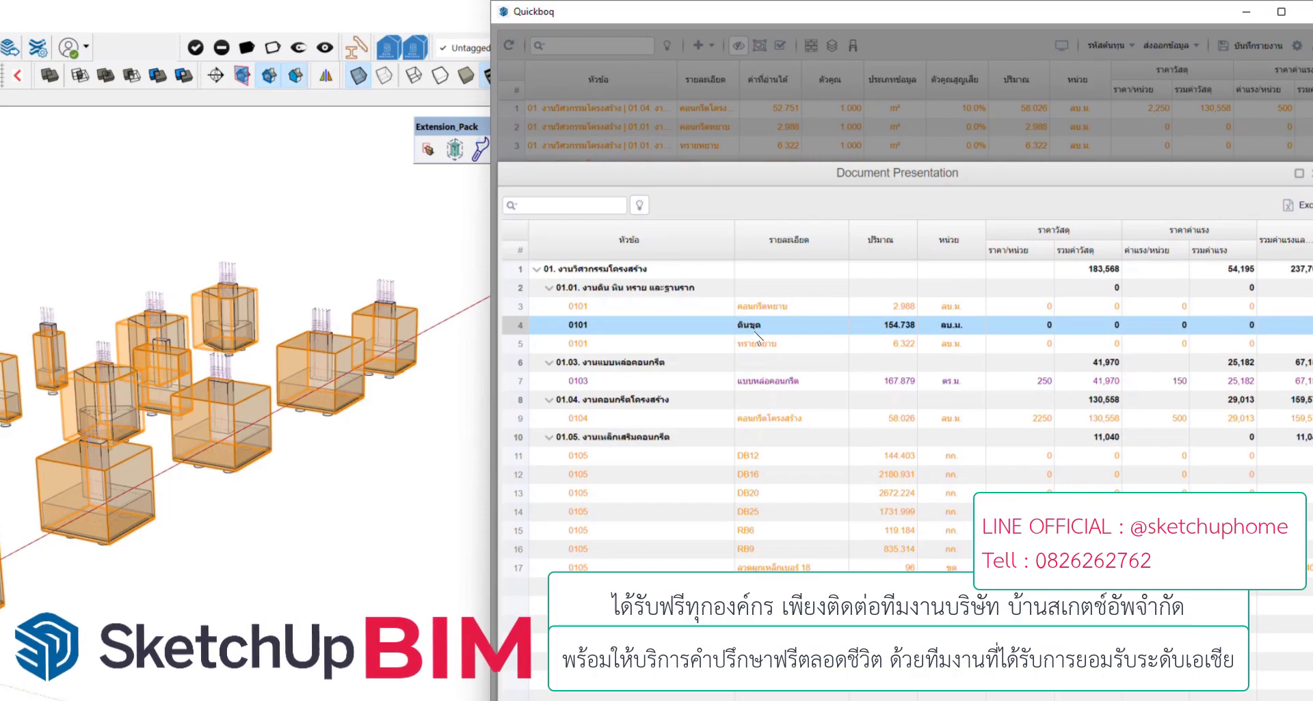
left_click(760, 348)
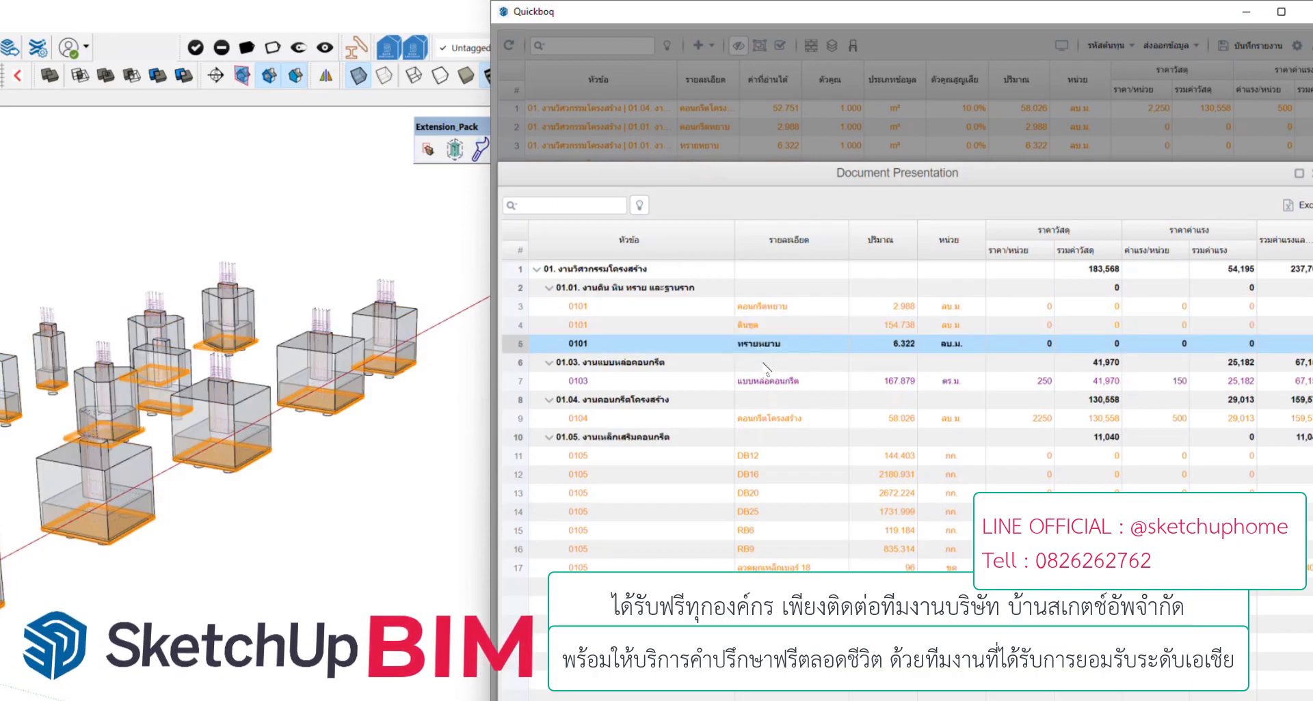
left_click(766, 384)
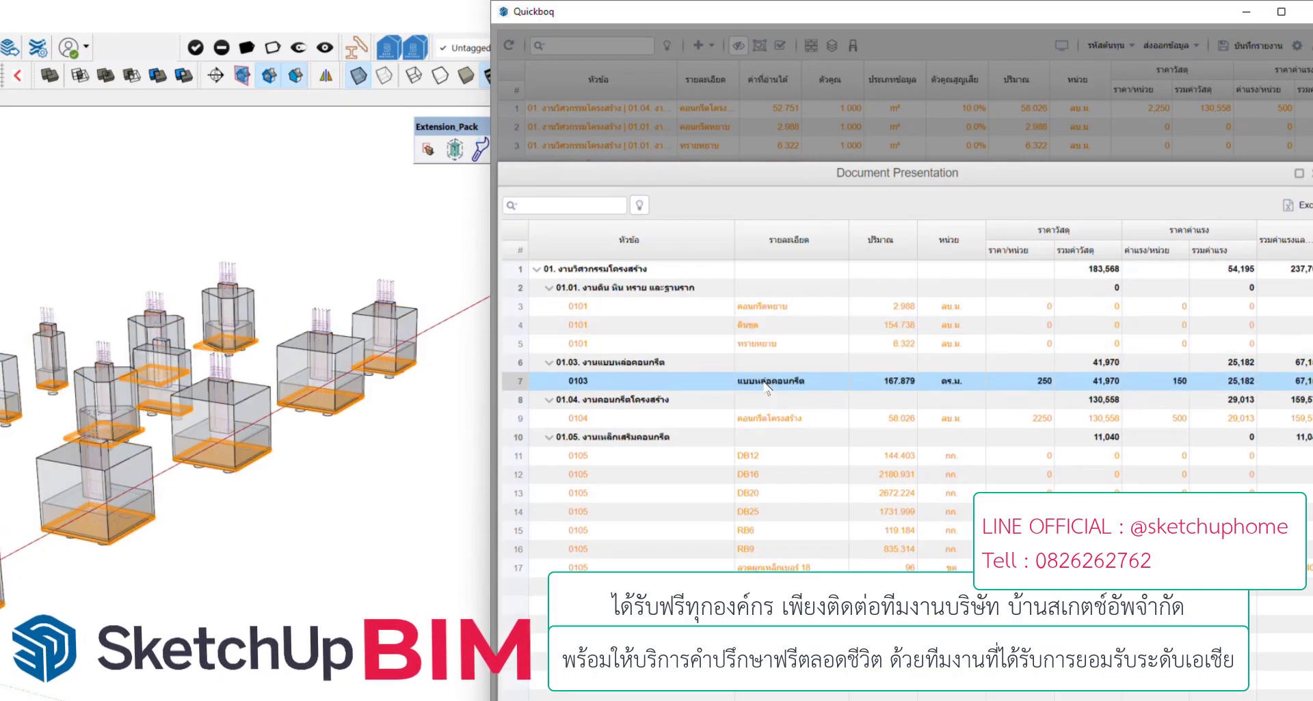
left_click(769, 424)
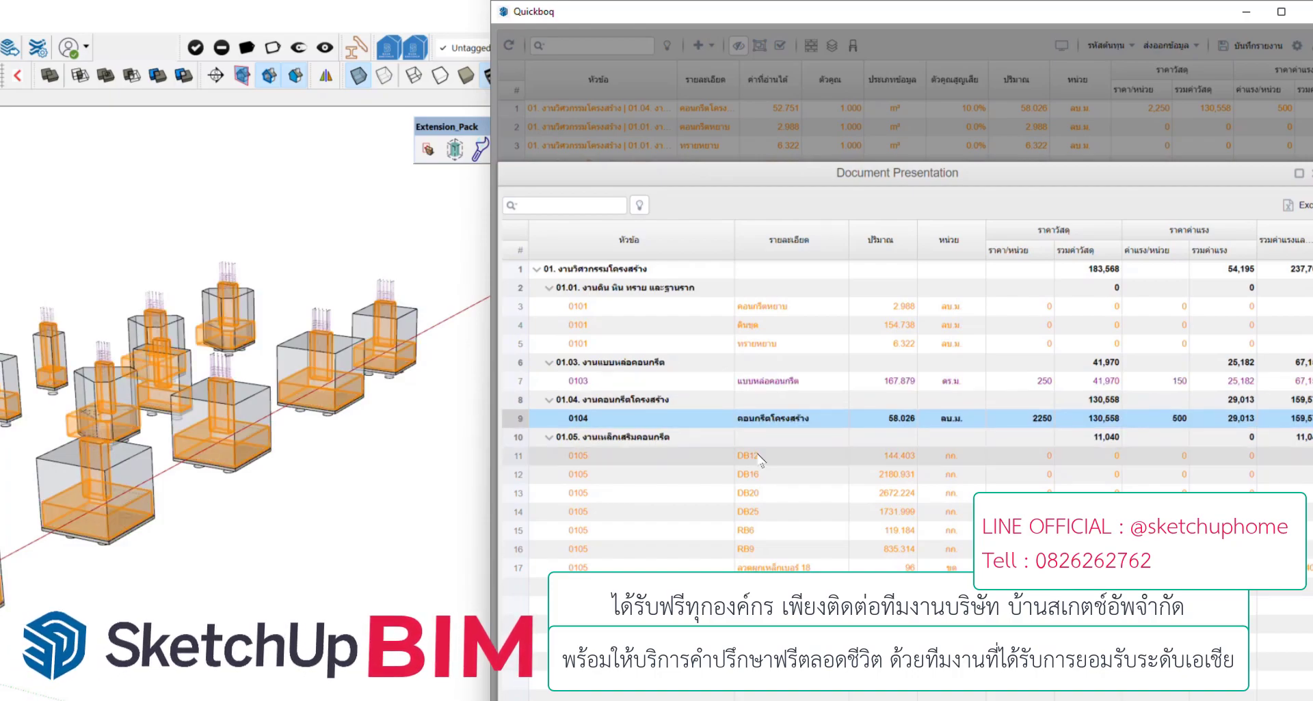
Highlight the DB12, DB16, DB20, DB25, RB6 and RB9 rebar and tie-wire items in turn
left_click(759, 456)
left_click(759, 475)
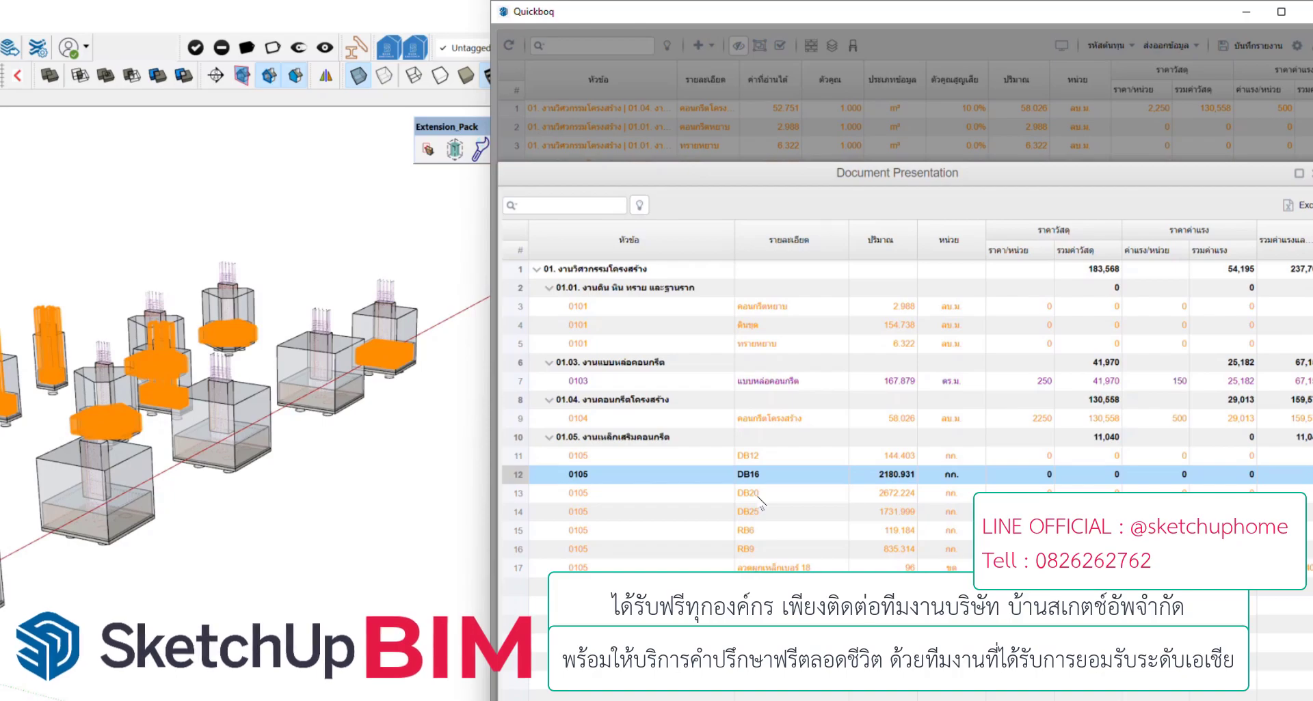
left_click(758, 497)
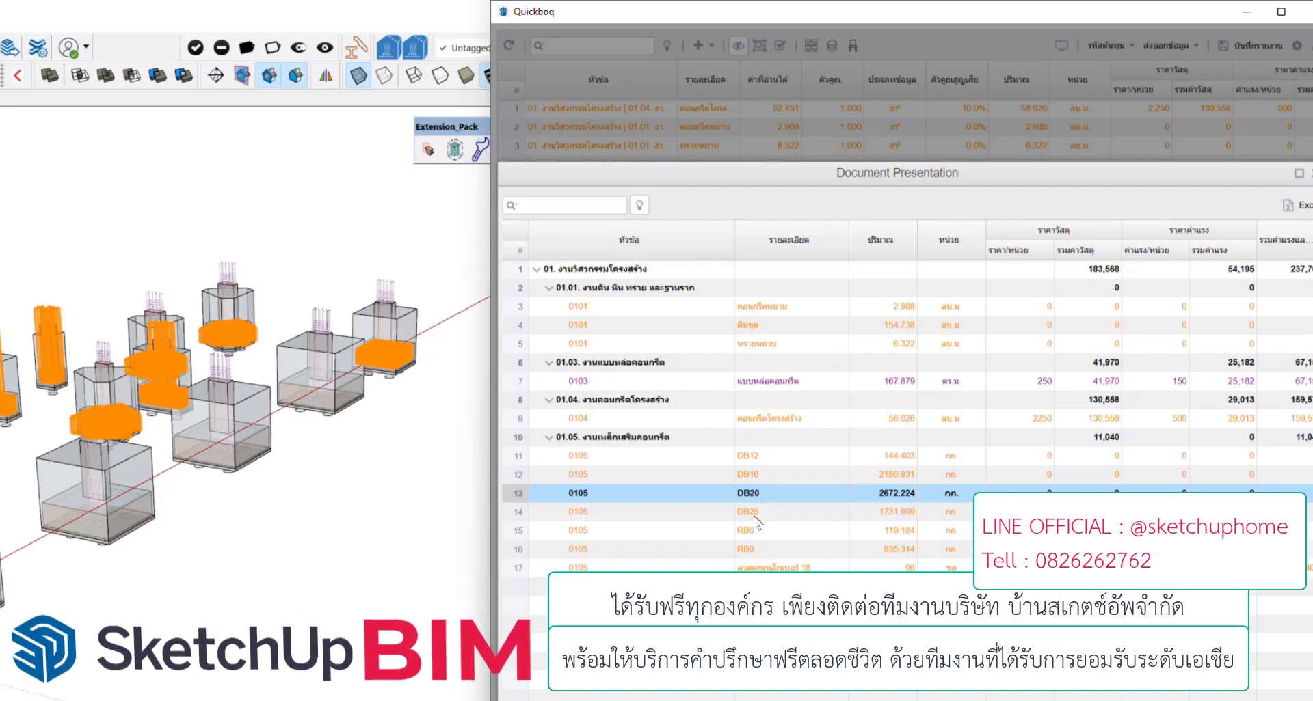
left_click(757, 515)
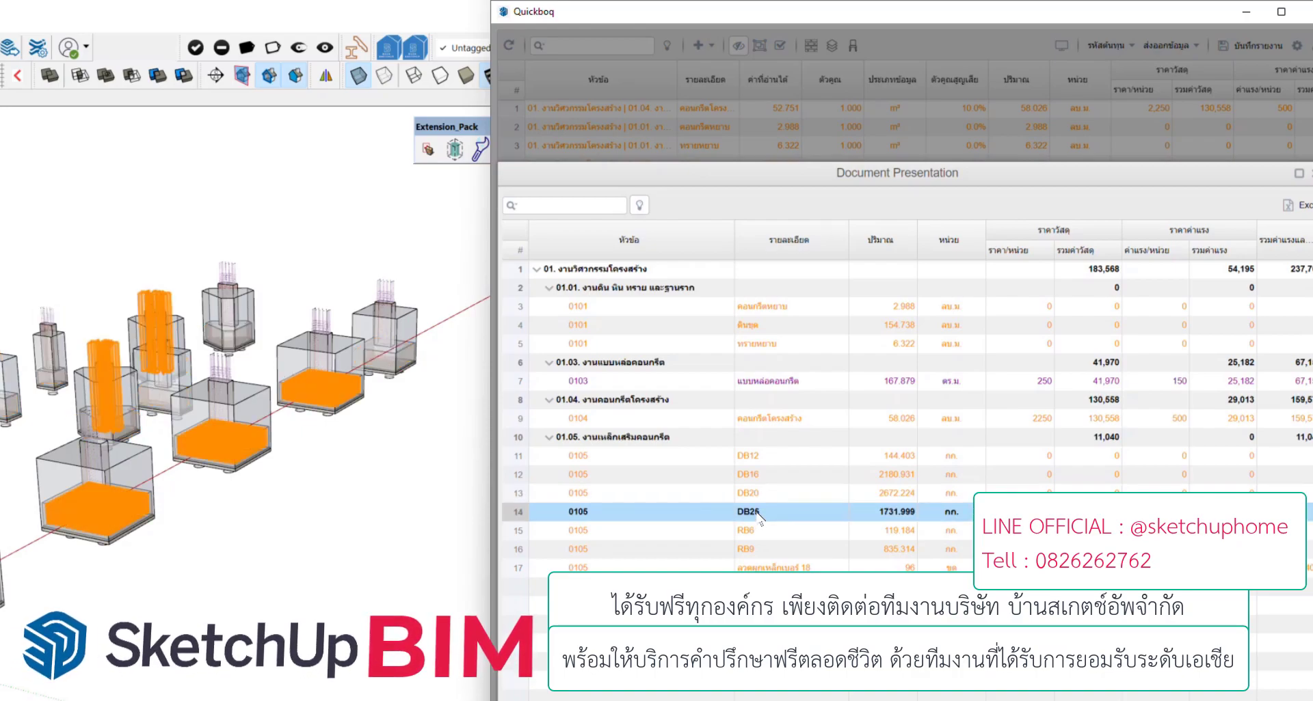
left_click(756, 533)
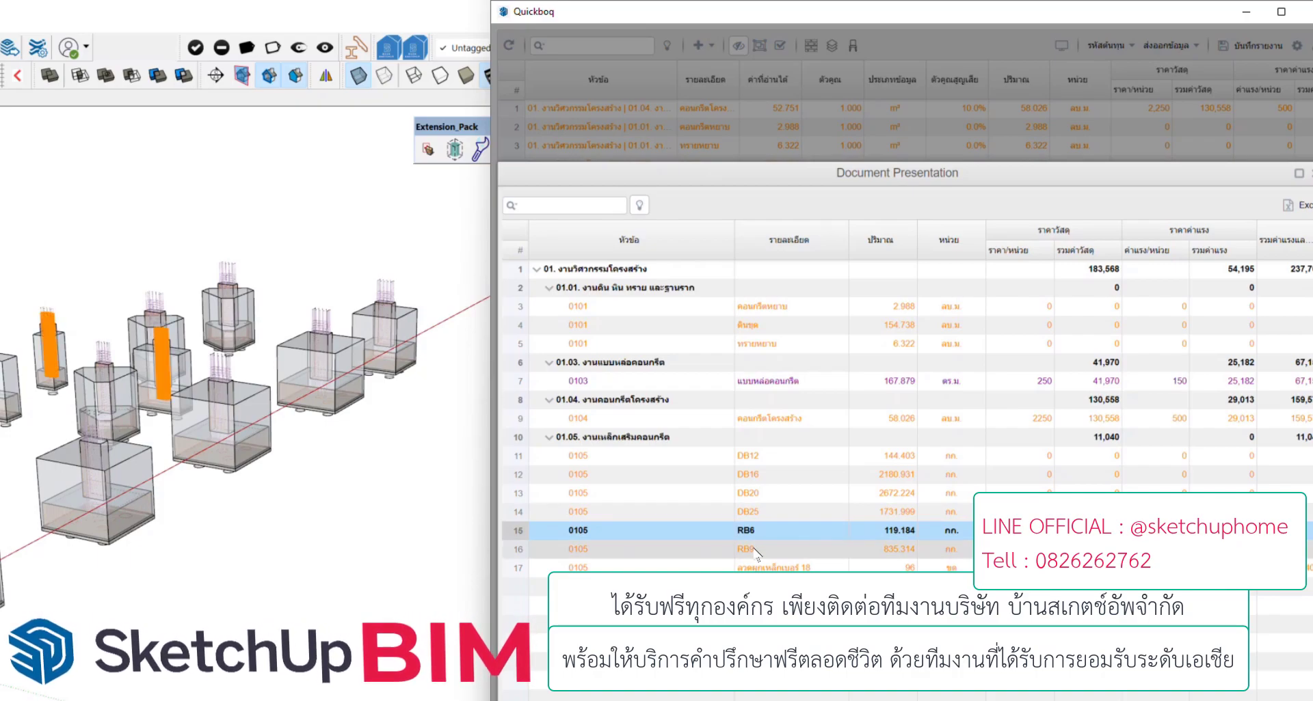
left_click(756, 550)
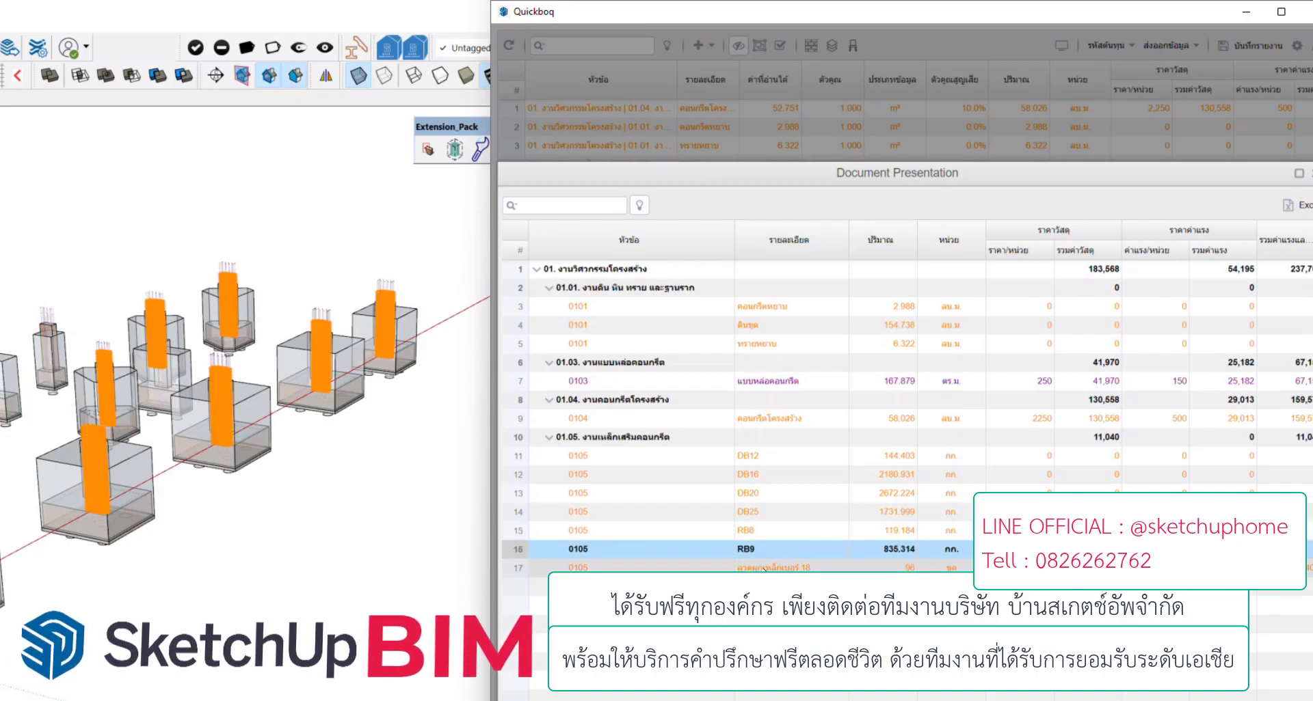
left_click(763, 568)
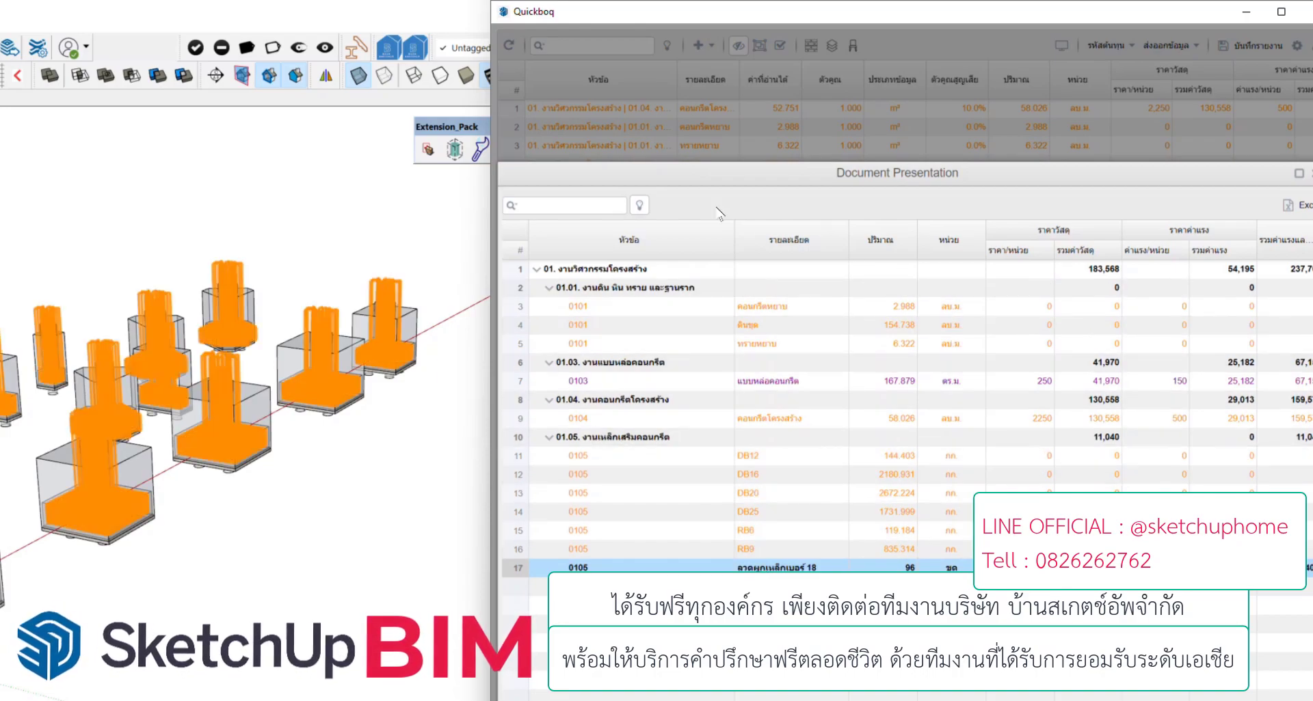
Turn off highlighting and choose the 'BOQ Report - One sheet for Costcodes' Excel export template
left_click(640, 205)
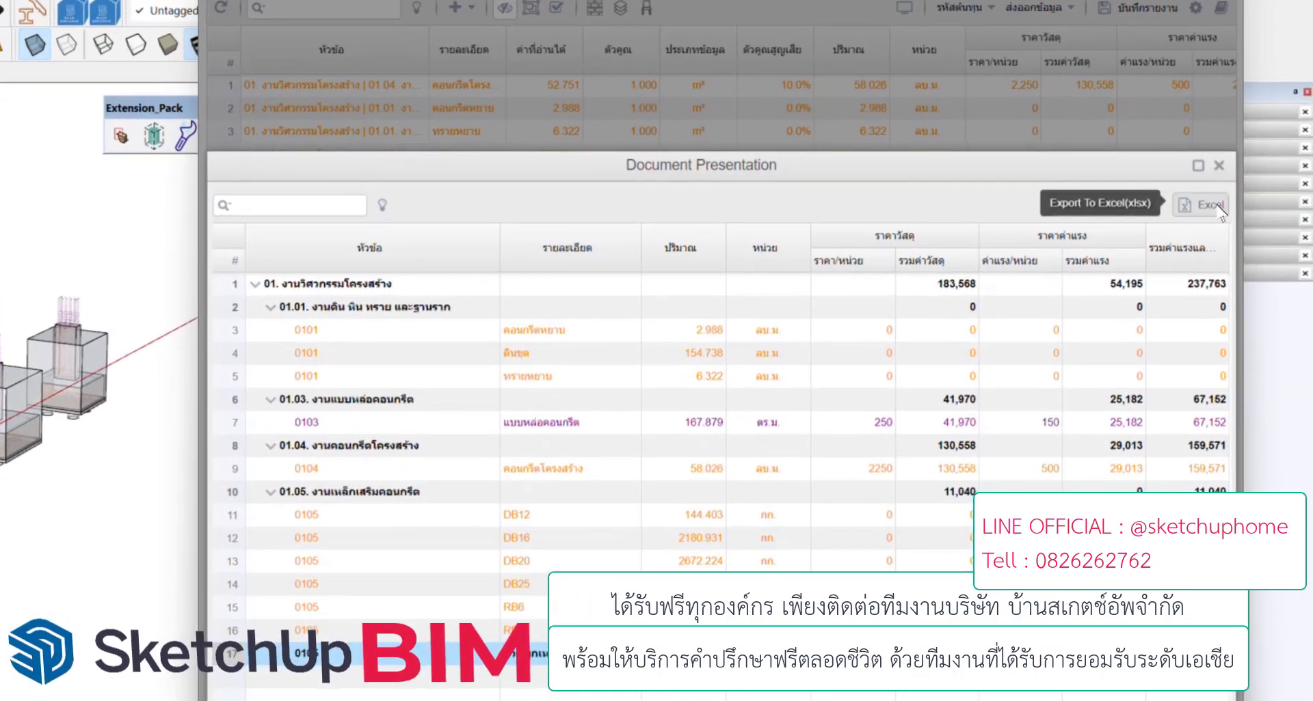
left_click(1219, 207)
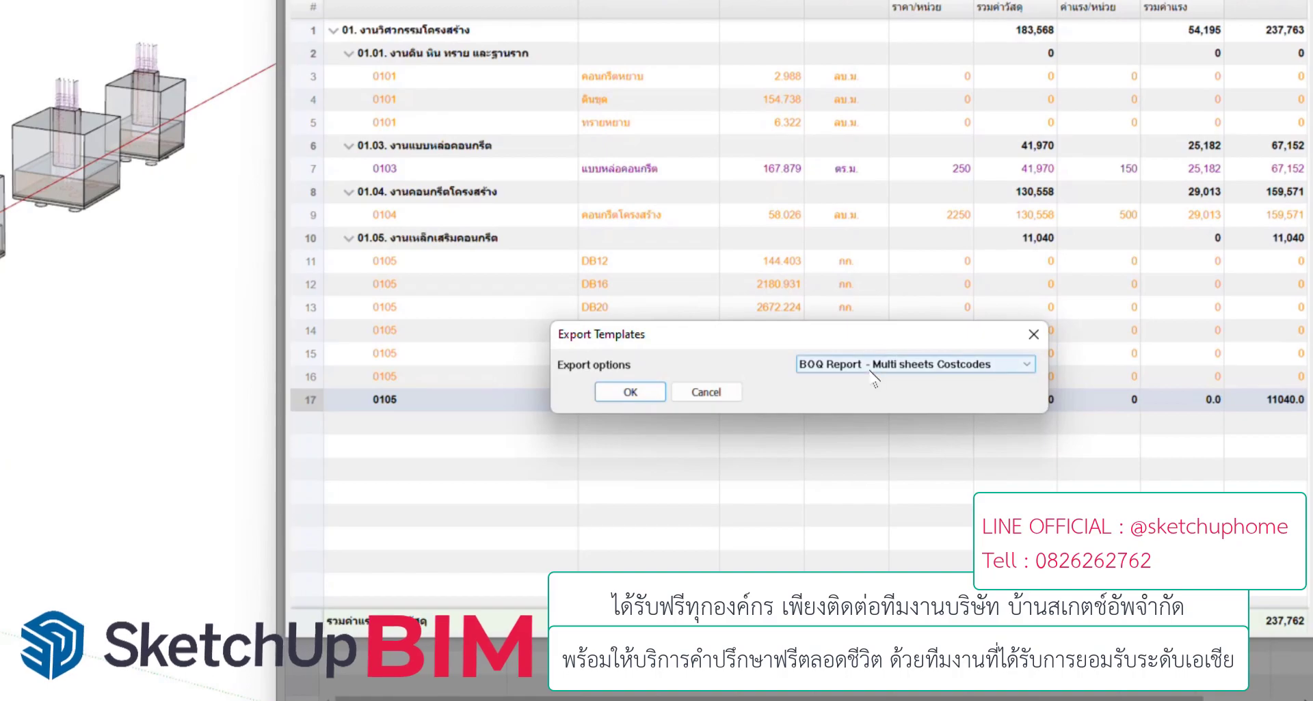
left_click(871, 371)
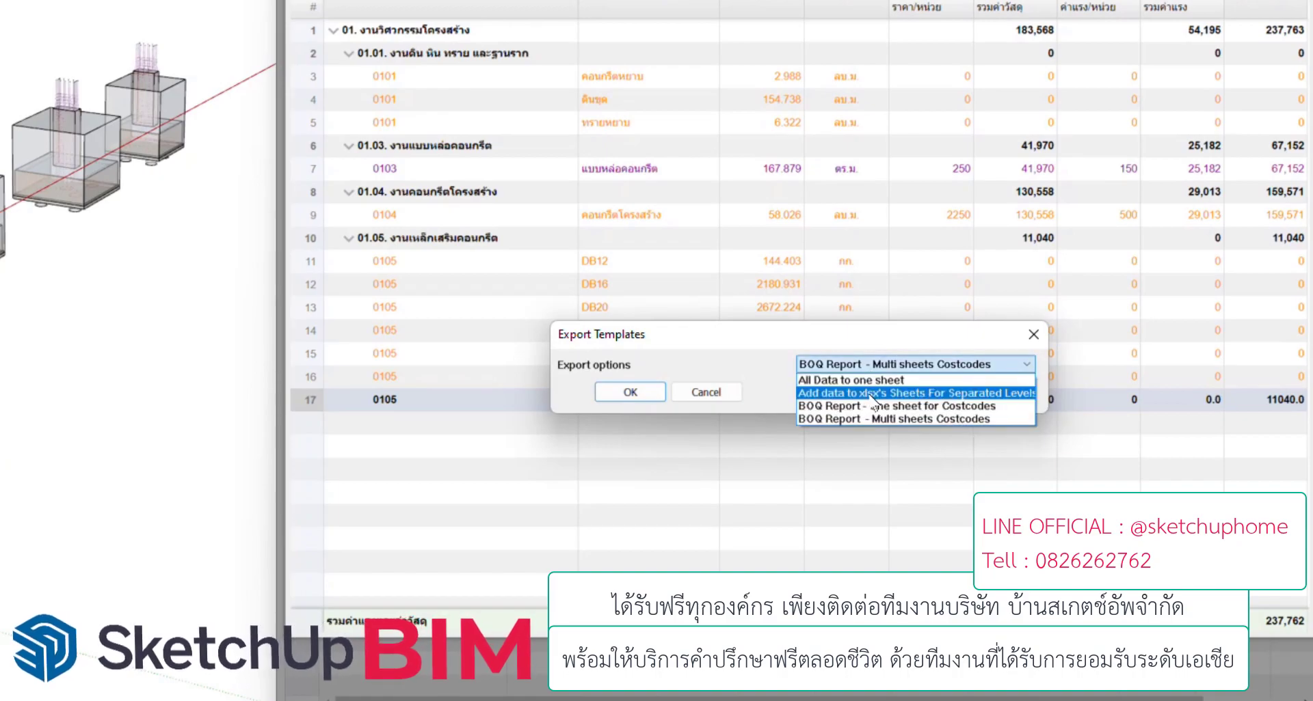
left_click(875, 402)
left_click(630, 392)
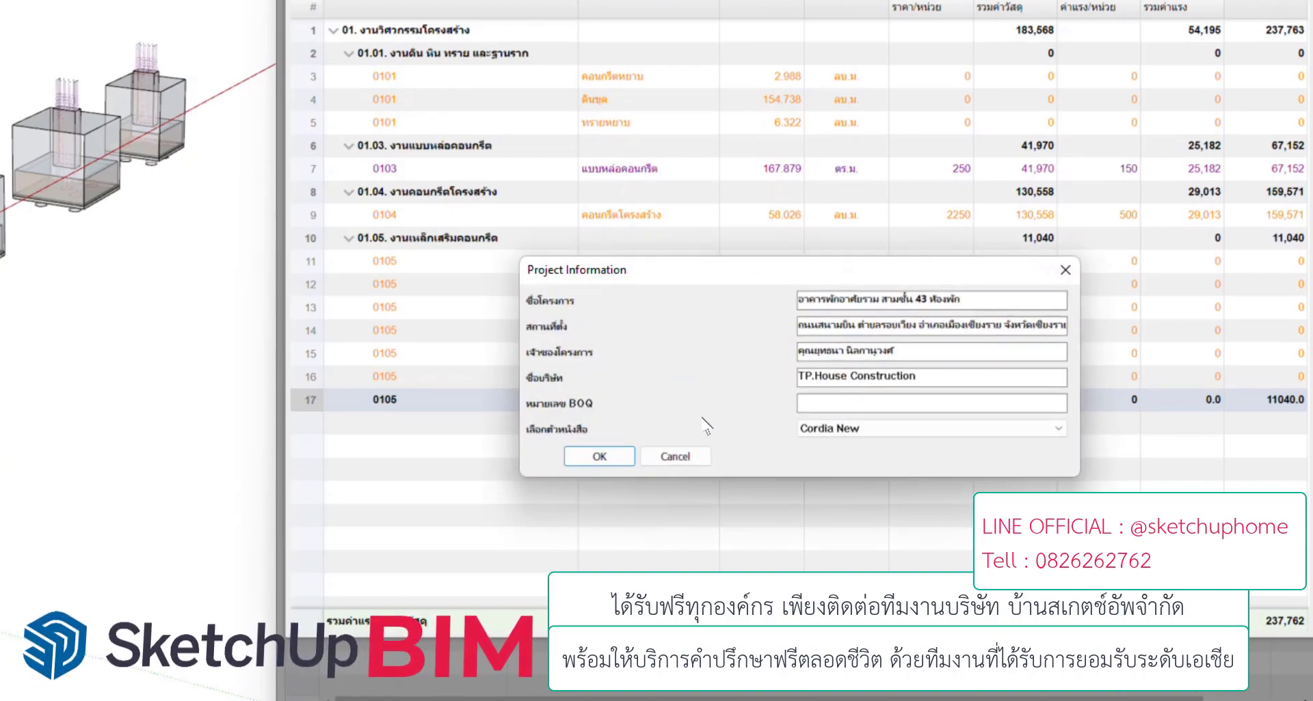
Enter B-2344 as the BOQ number in Project Information and confirm
left_click(837, 405)
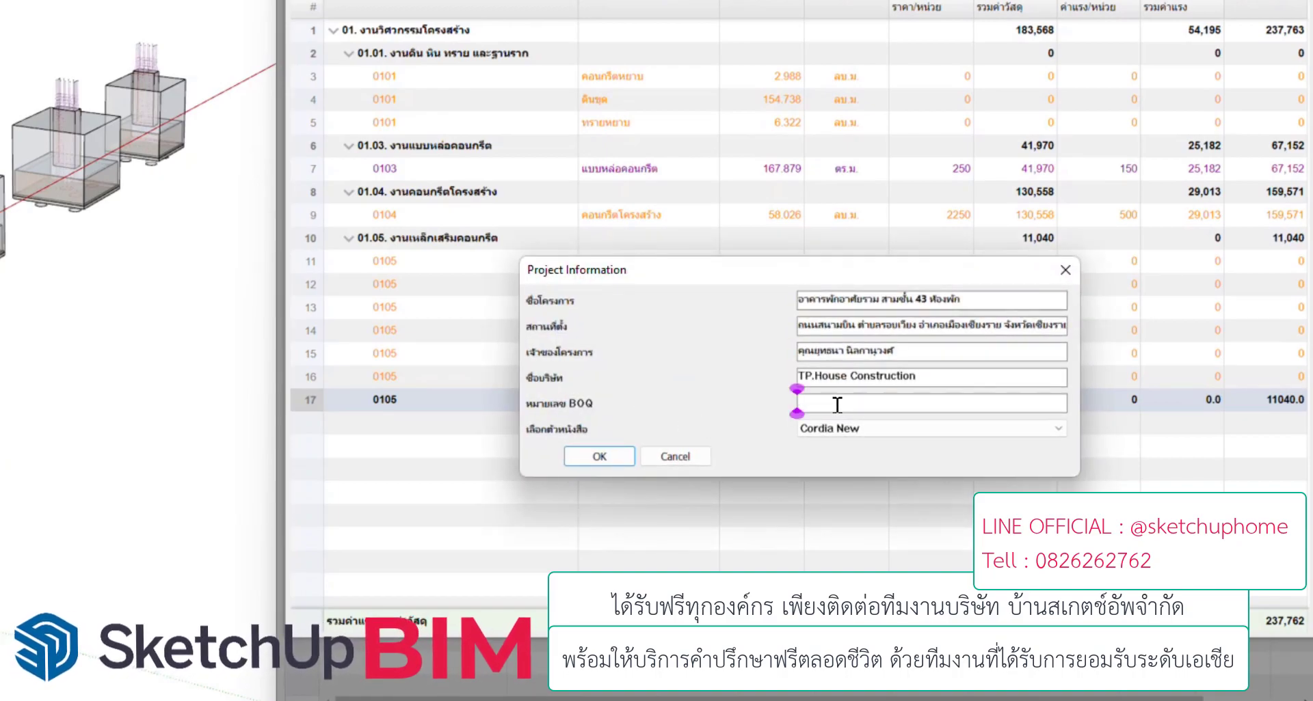
type("B")
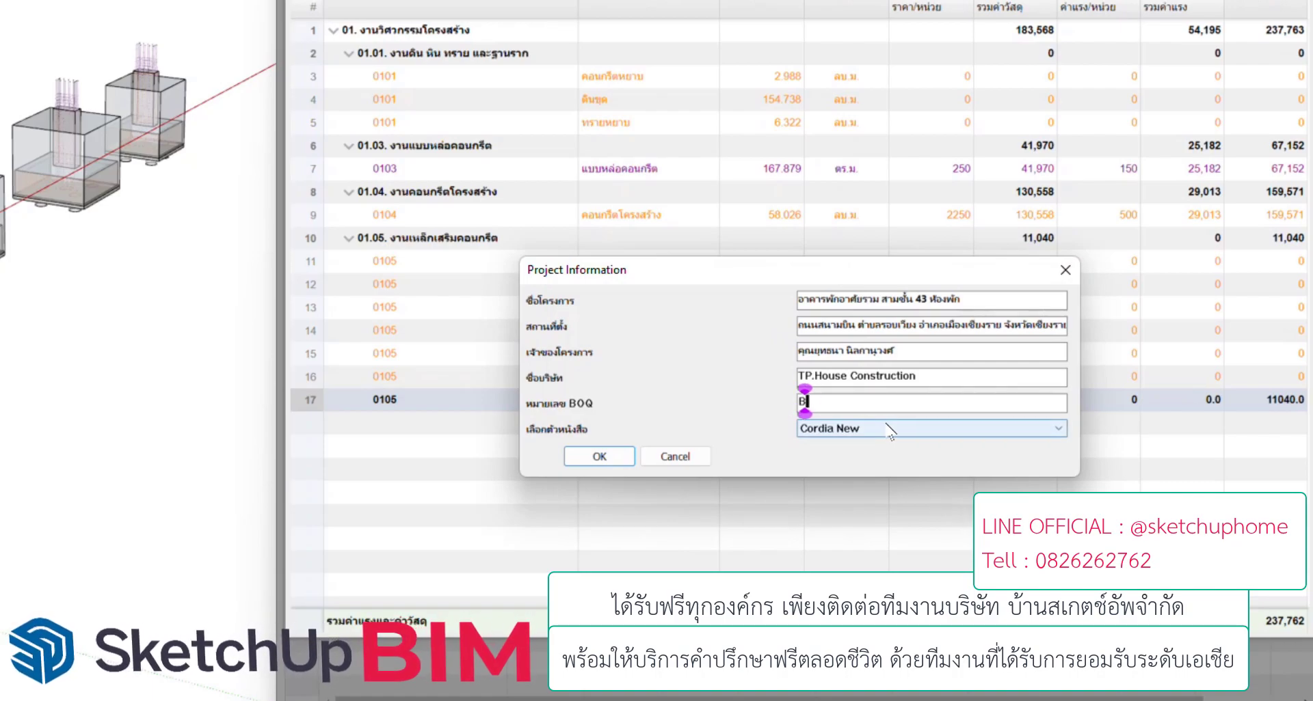
type("-23")
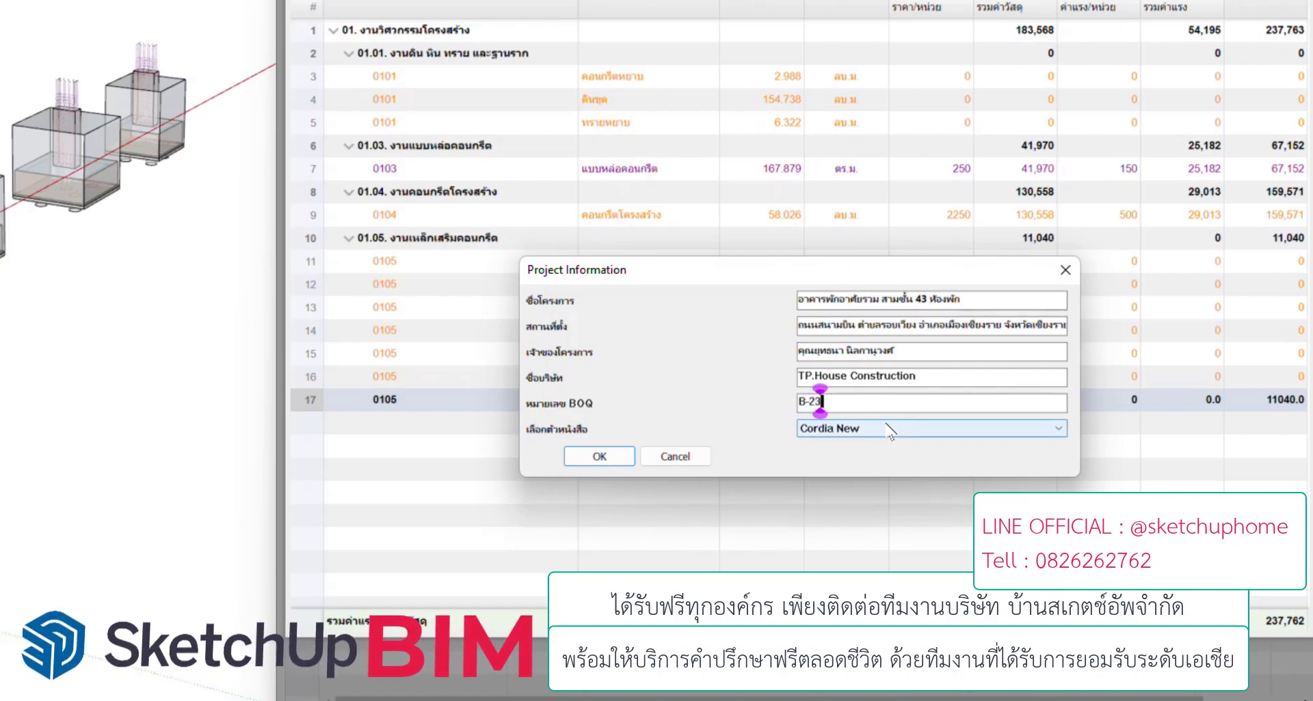
type("44")
left_click(599, 456)
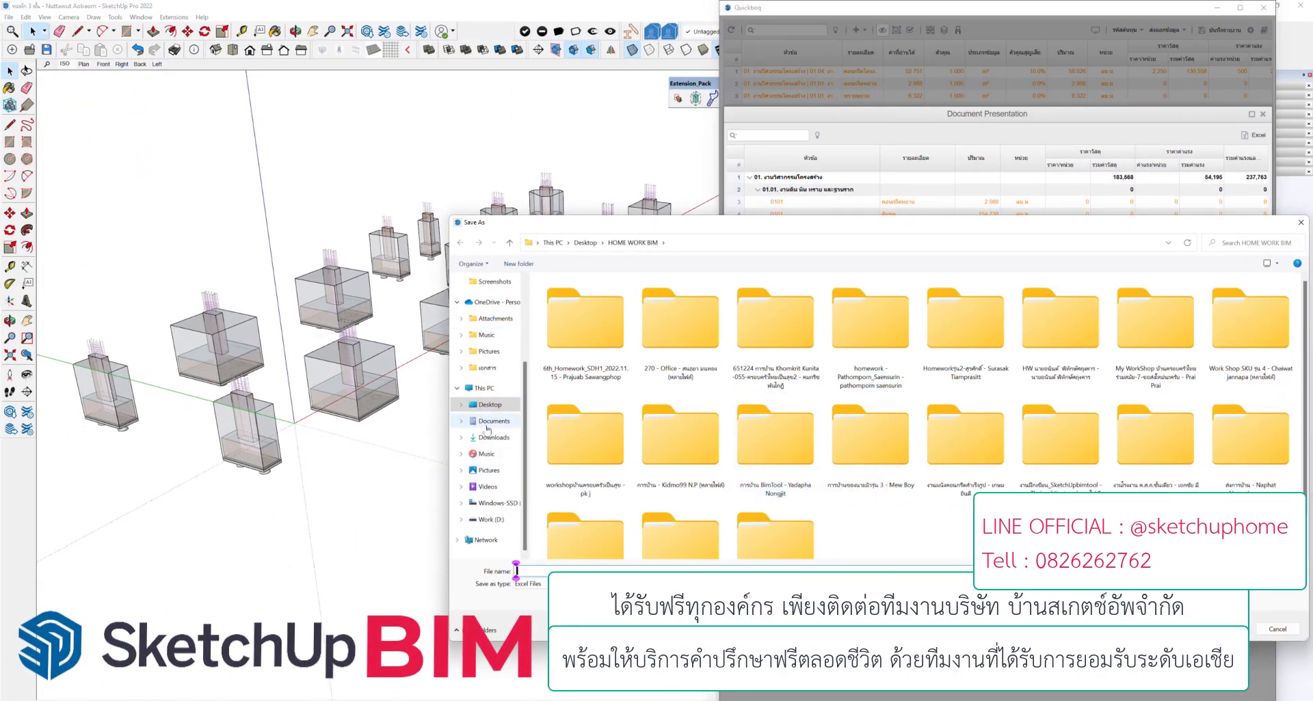
Save the exported workbook as 'BOQ' in the Documents folder
left_click(487, 423)
left_click(541, 567)
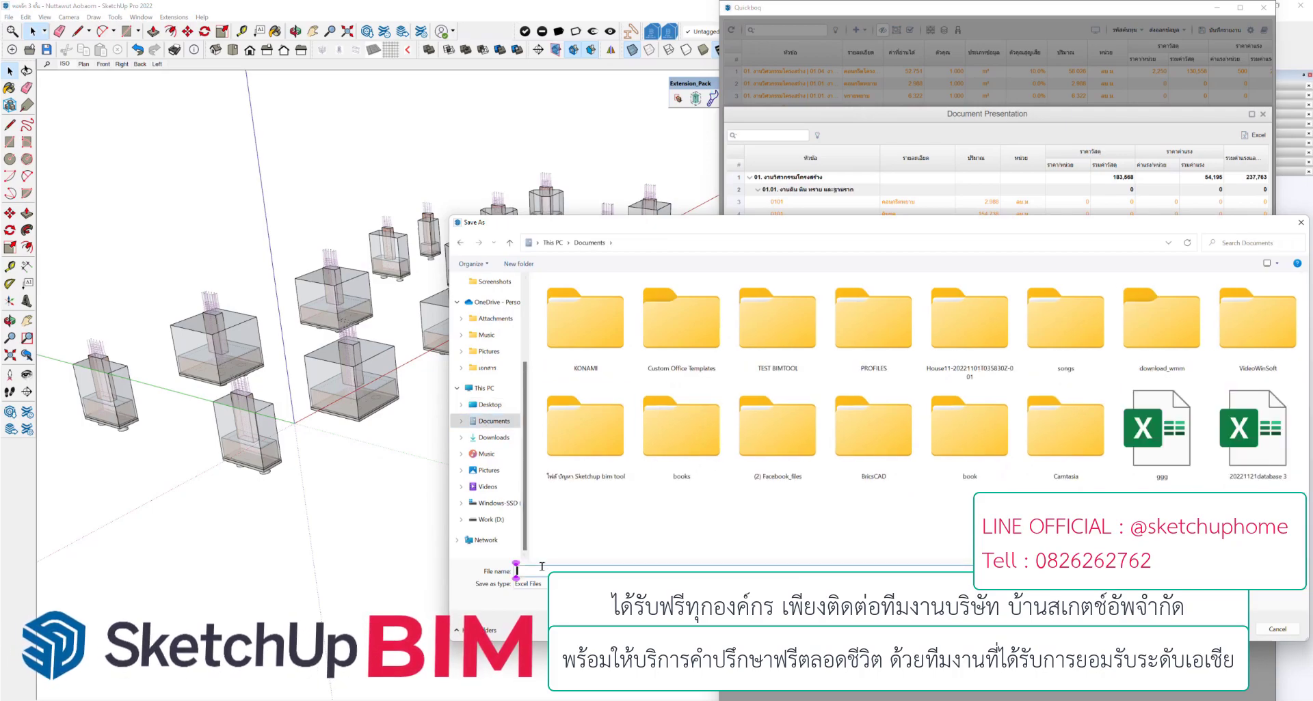
type("BOQ")
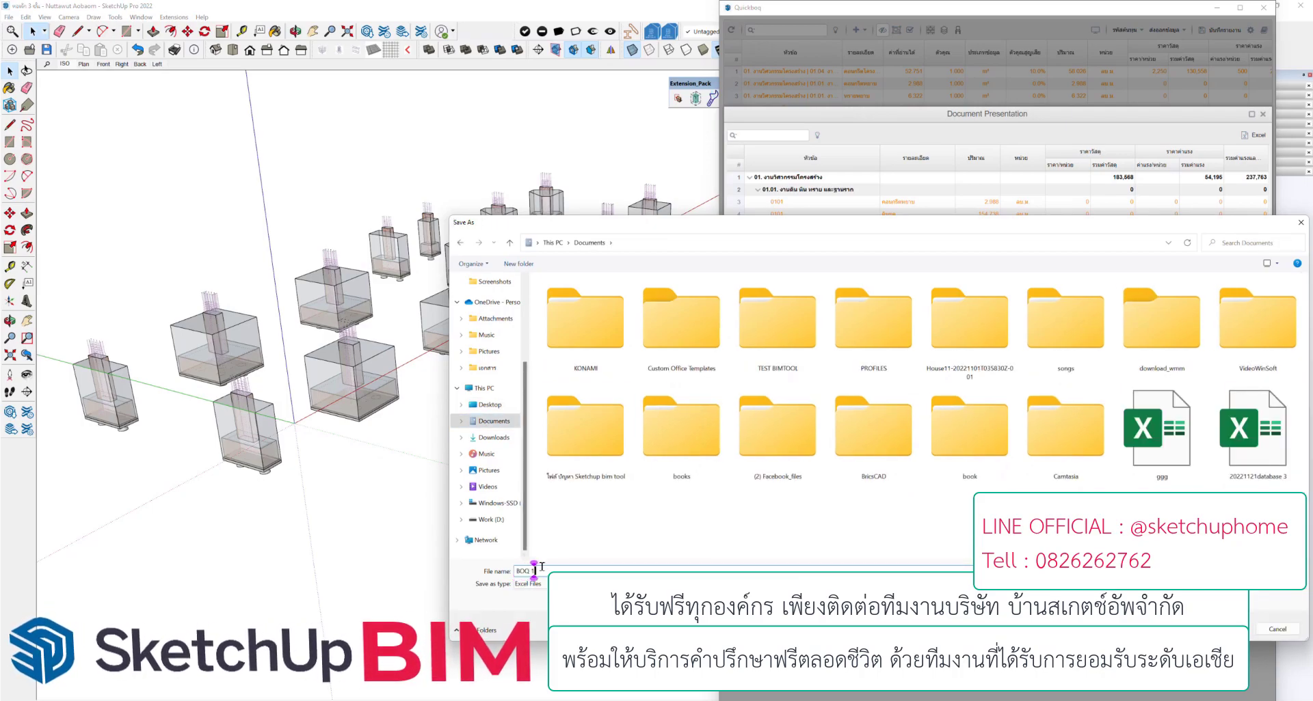
key("Return")
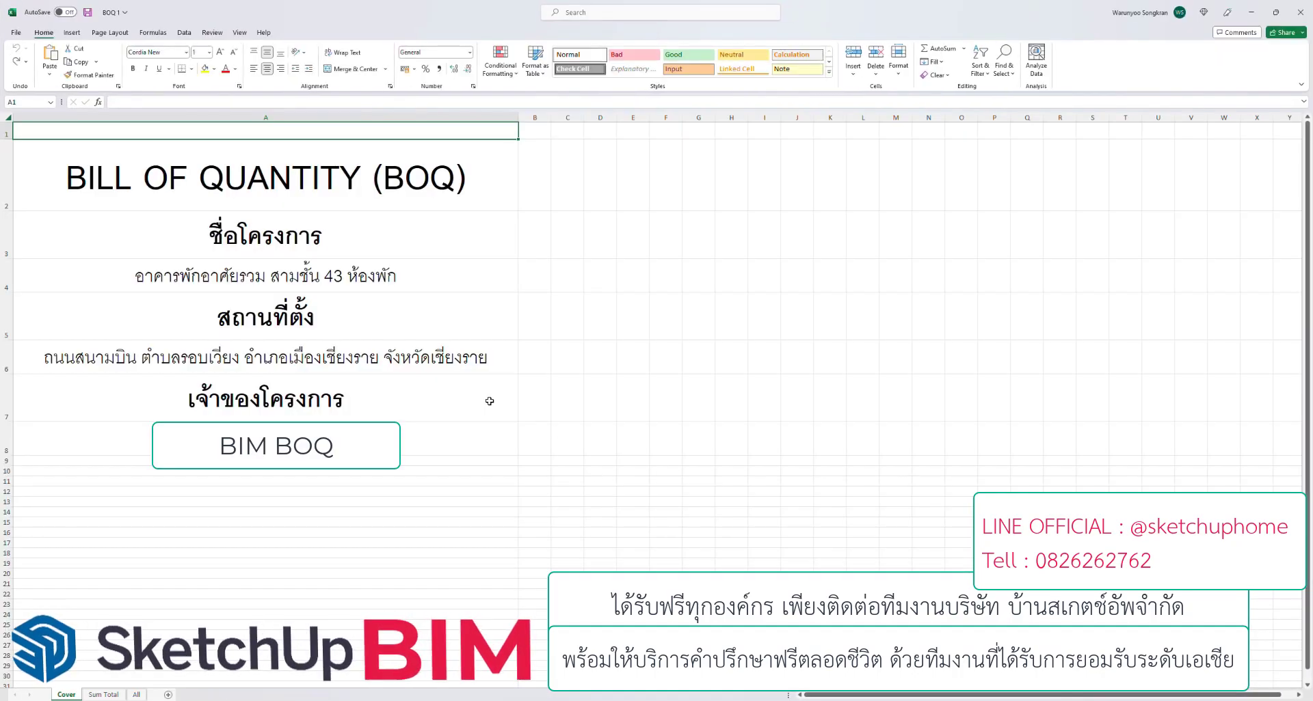
AutoFit every Sum Total column and show amounts in Comma Style with zero decimals
left_click(489, 401)
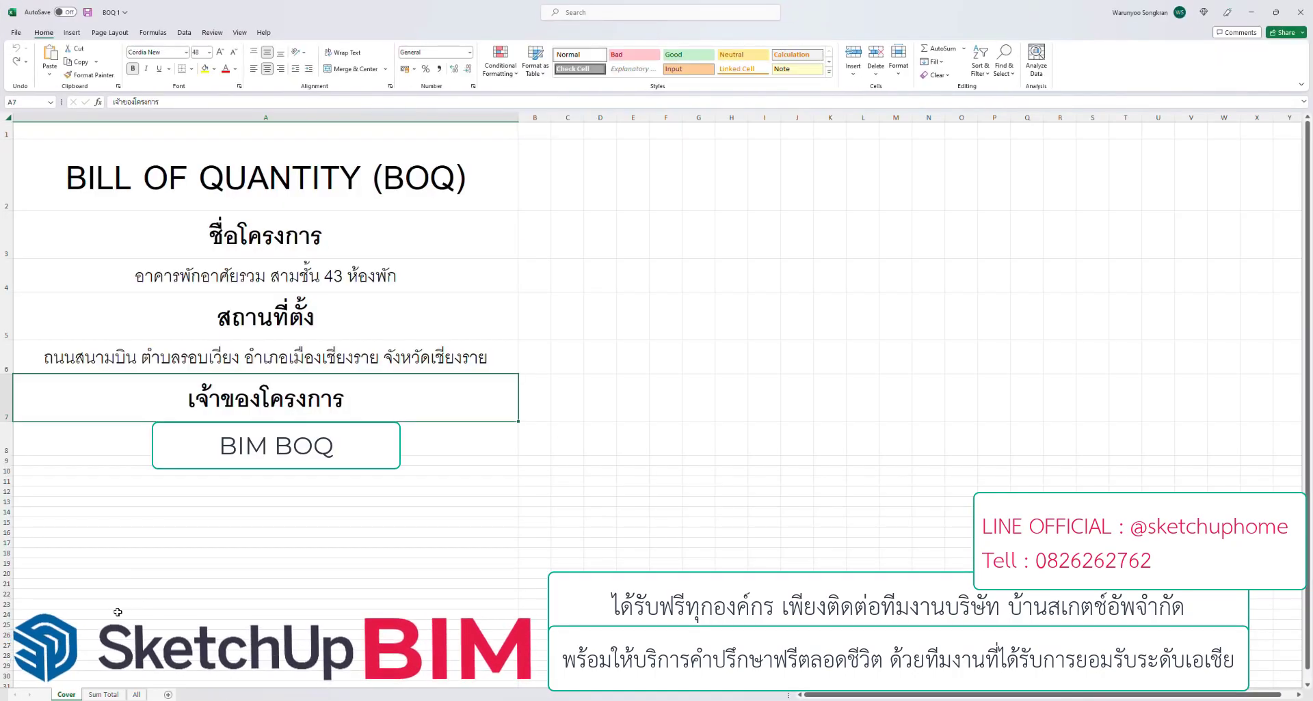
left_click(98, 695)
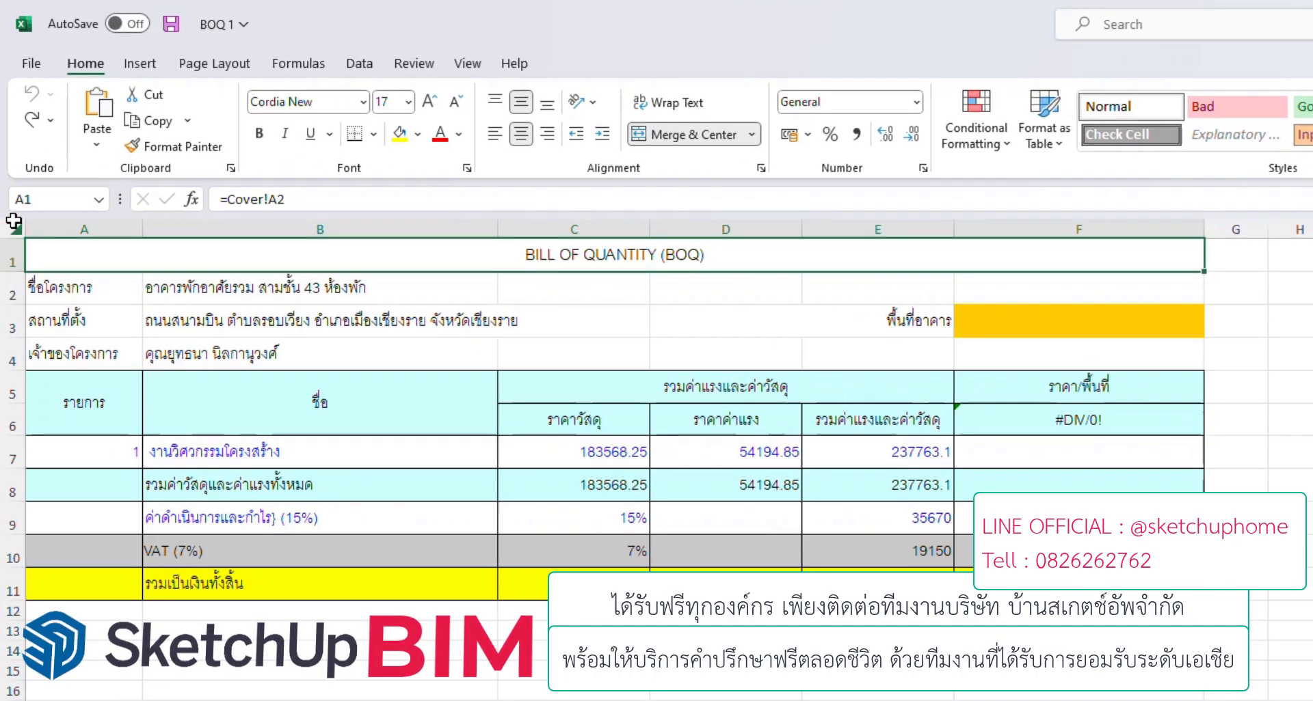
left_click(15, 228)
left_click_drag(491, 231, 491, 231)
double_click(491, 231)
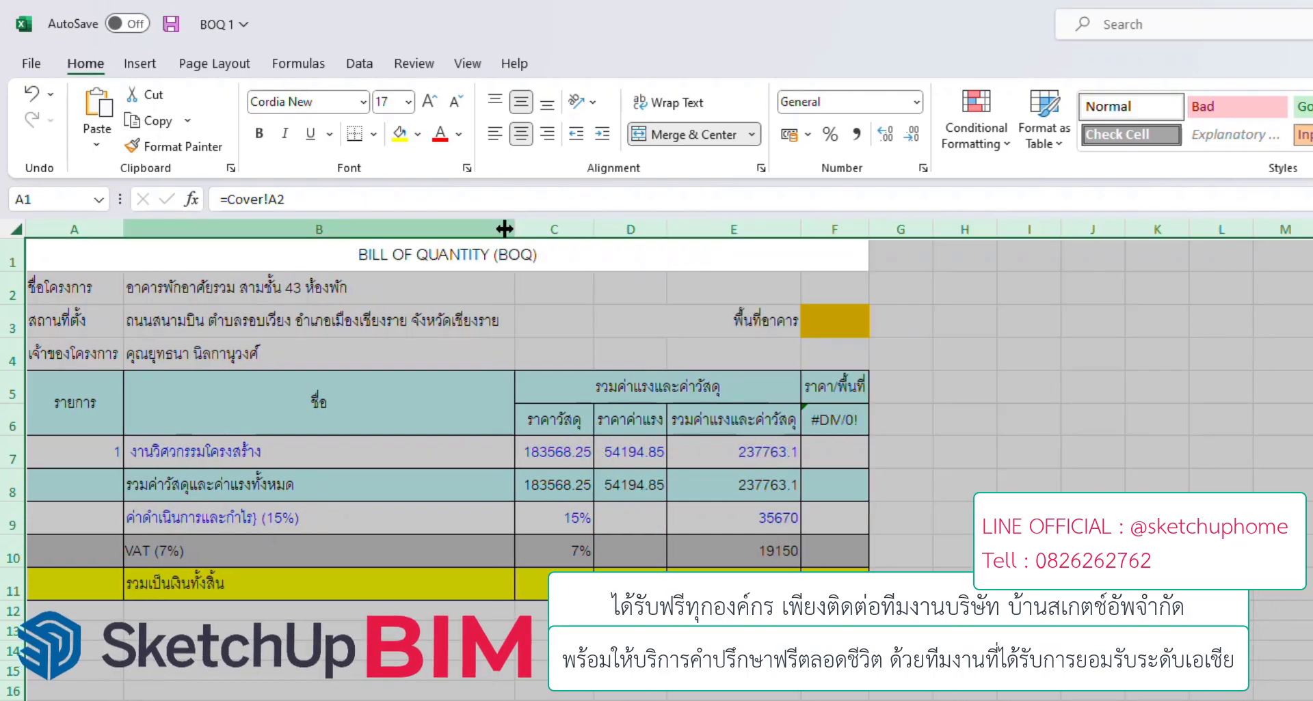
left_click(856, 134)
left_click(913, 135)
left_click(913, 134)
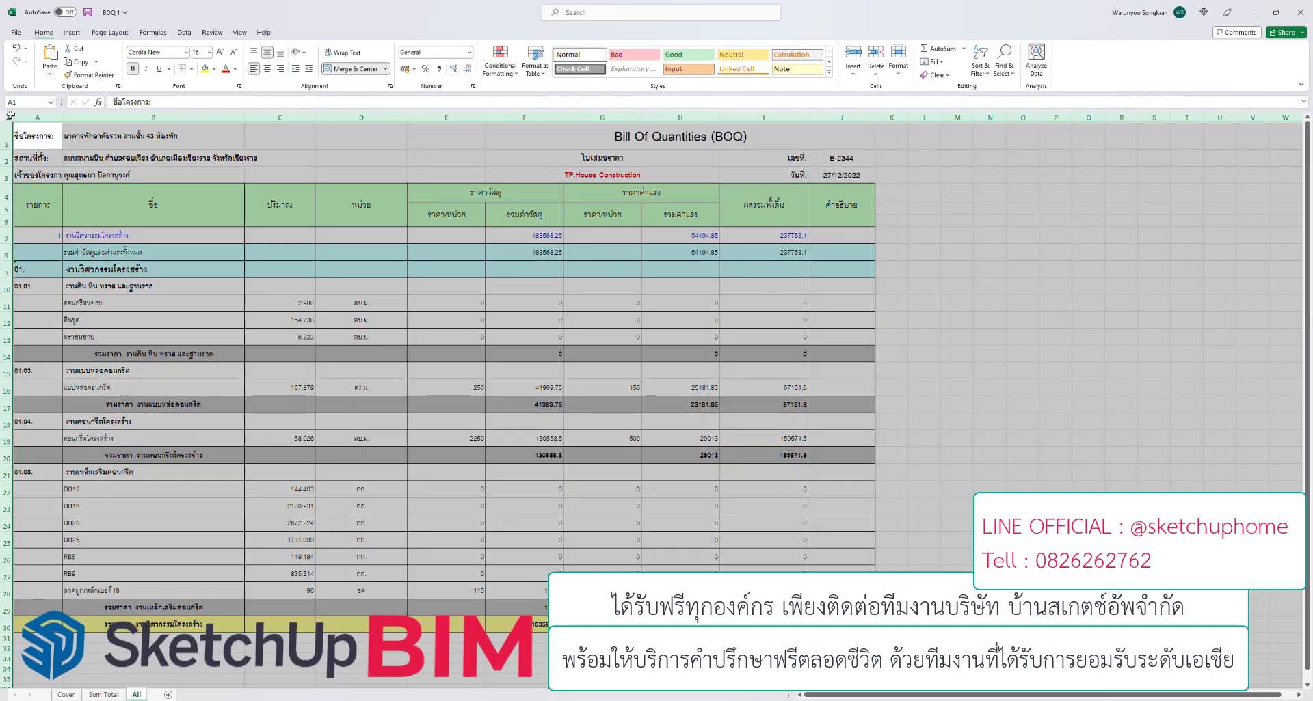
Scroll the All sheet and inspect cell I19's =F19+H19 material-plus-labour total formula
scroll(540, 249, "down", 1)
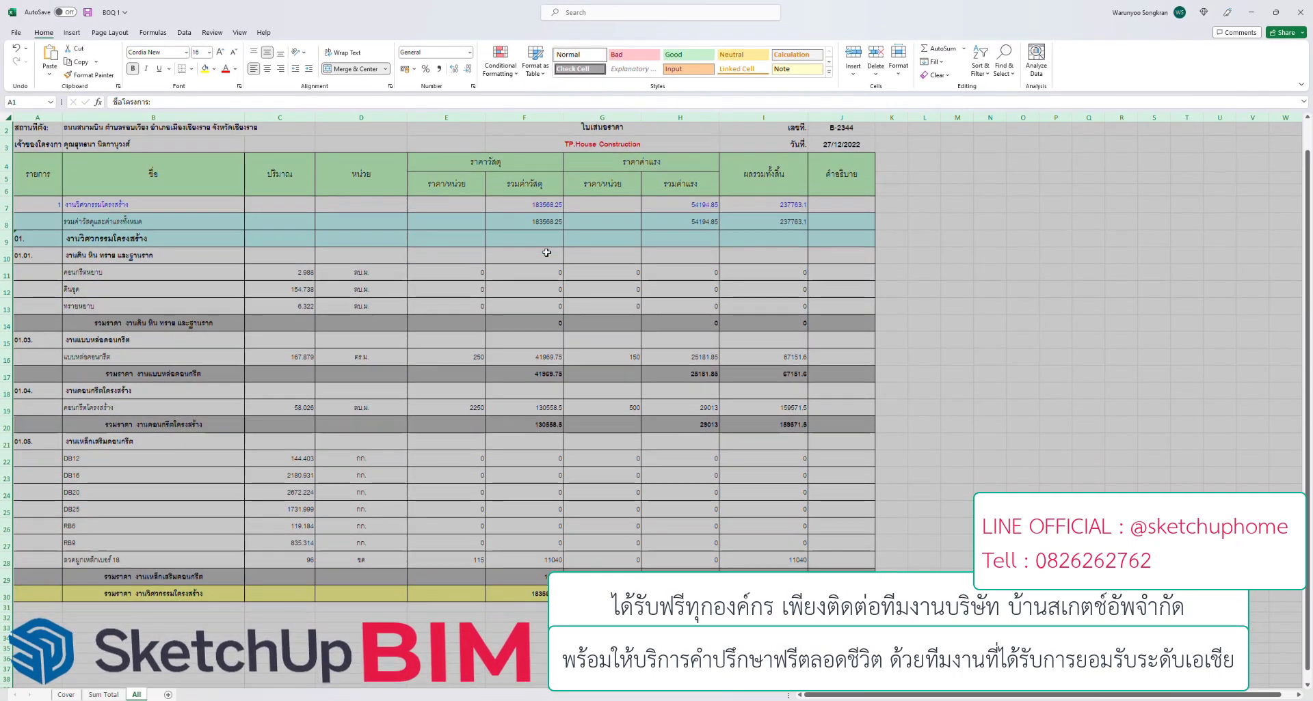
scroll(546, 253, "down", 2)
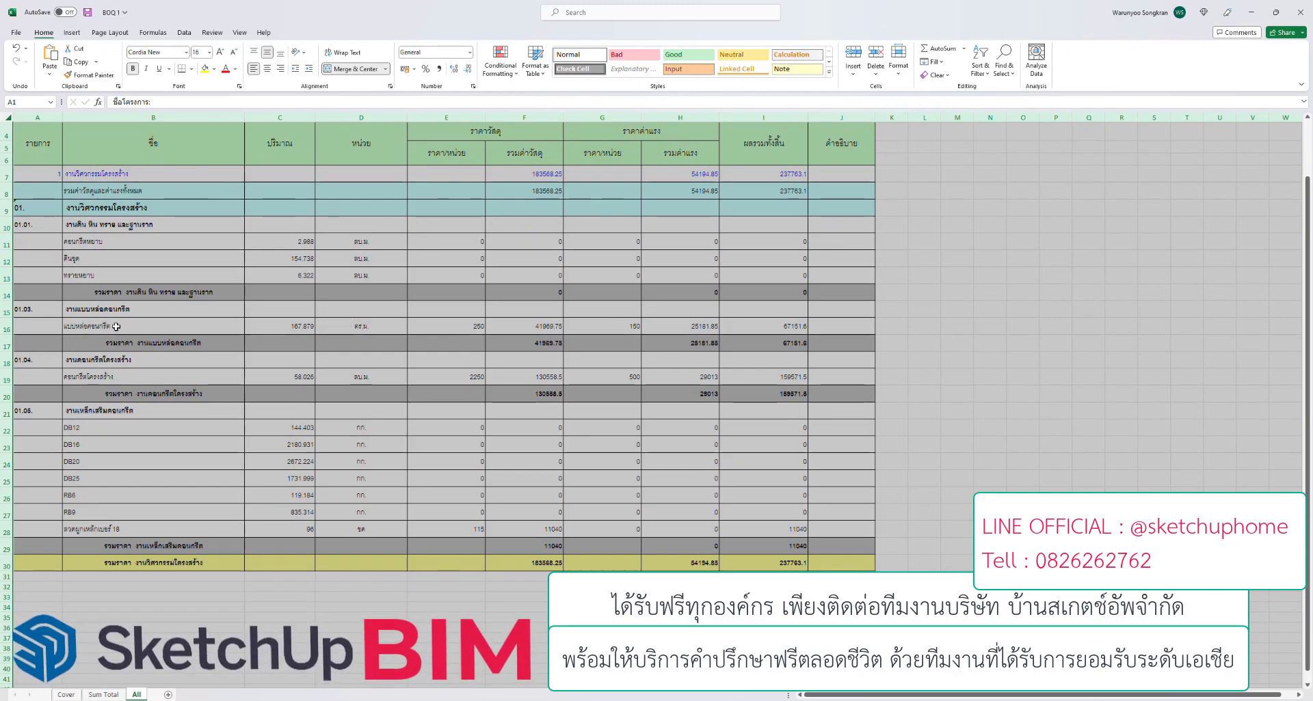
left_click(773, 376)
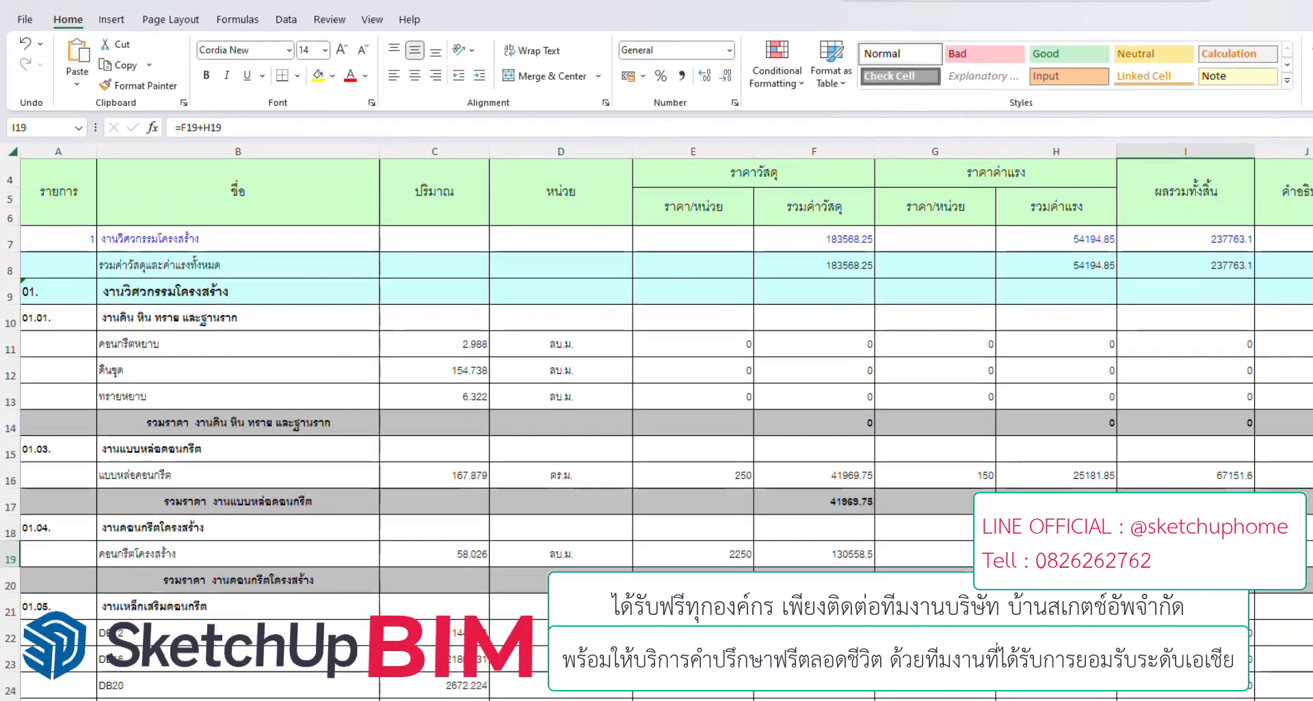
scroll(738, 214, "down", 3)
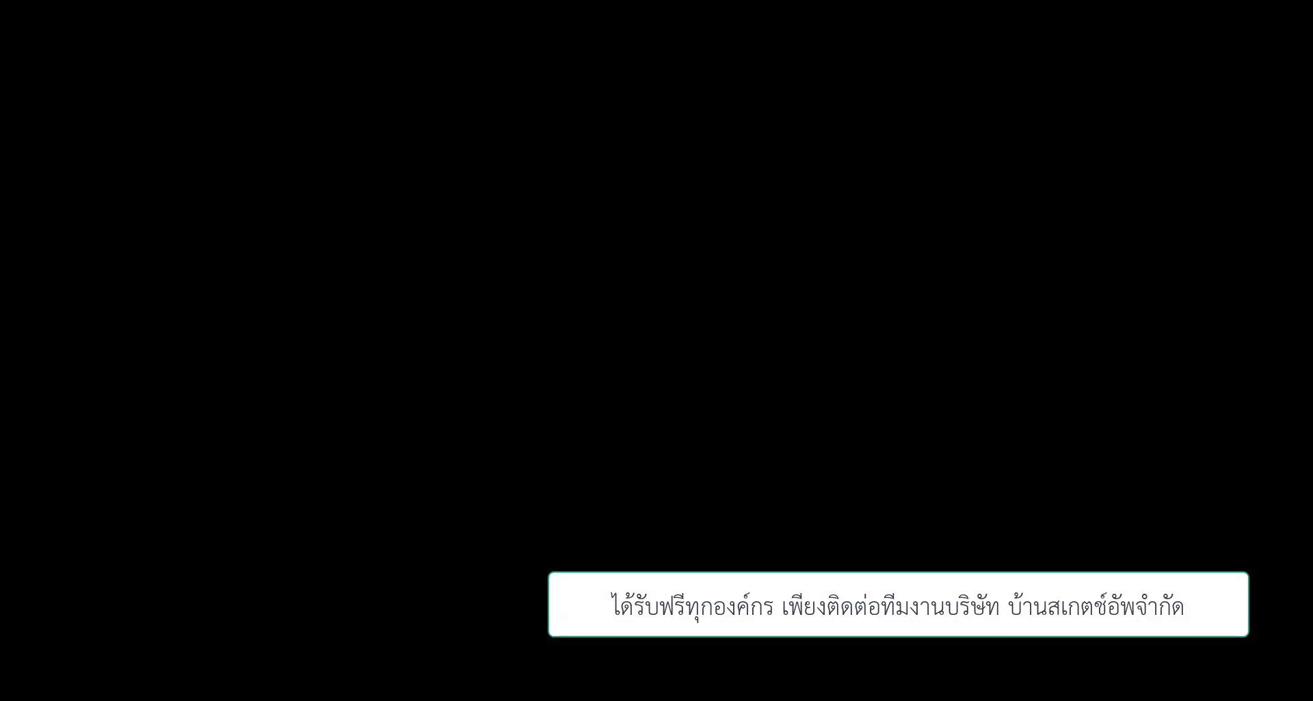